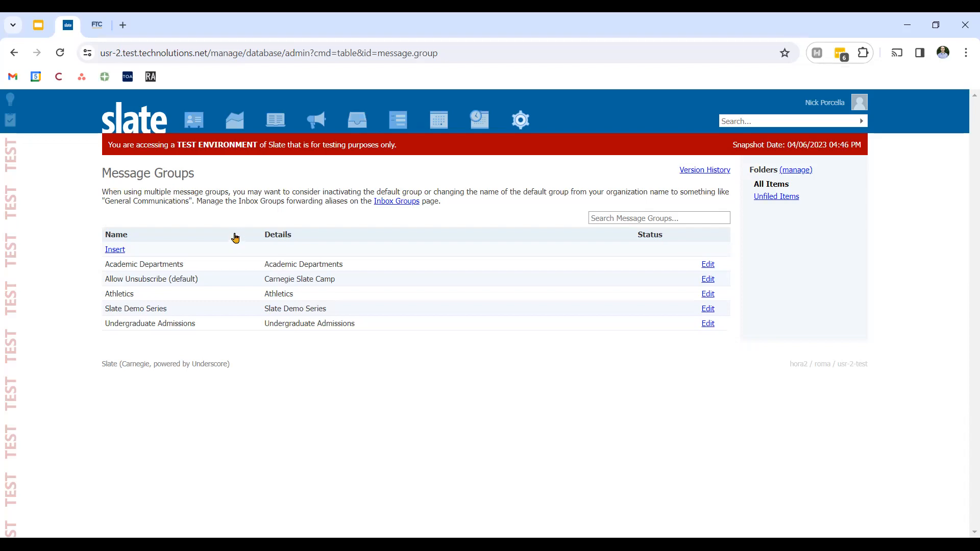
Find the Message Groups configuration in the Slate database settings by searching for "mess" and open it.
left_click(142, 120)
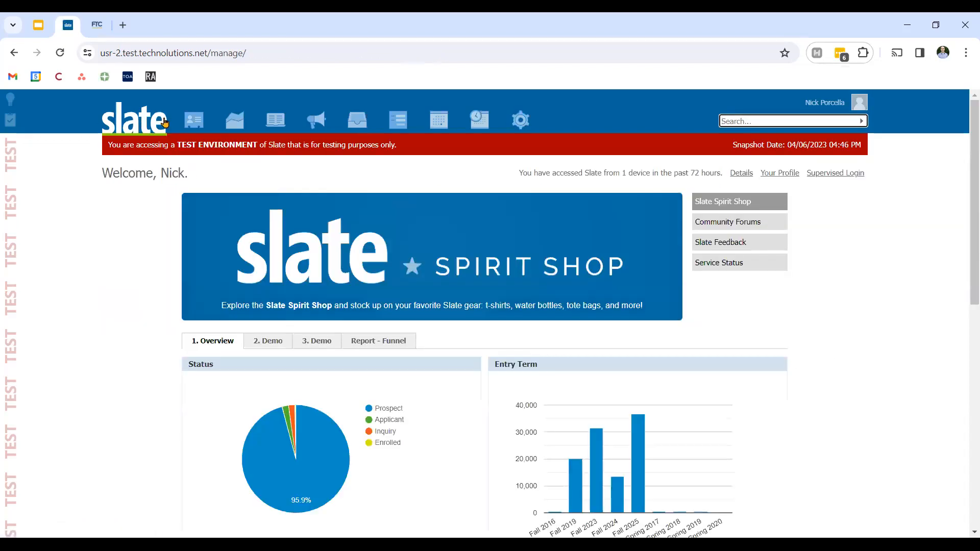
mouse_move(518, 121)
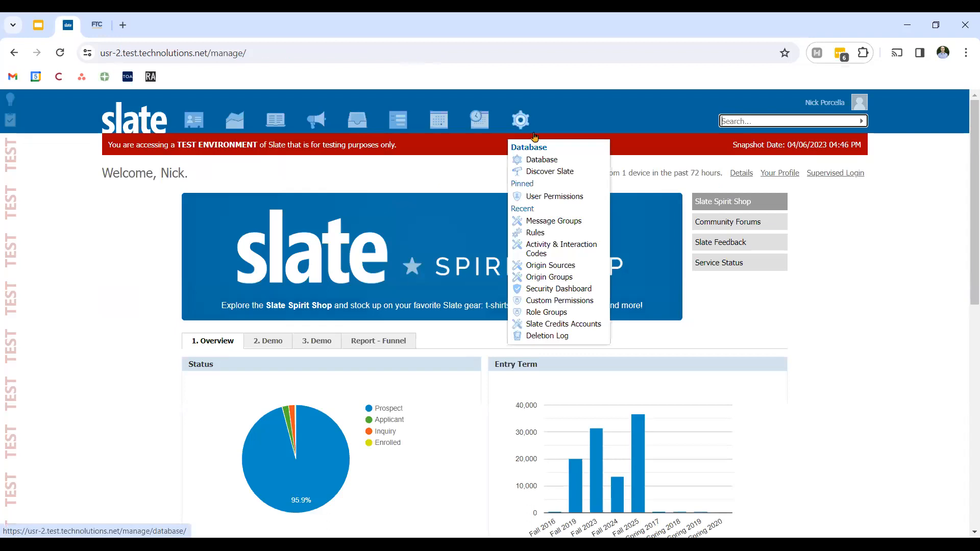
left_click(550, 162)
type("mess")
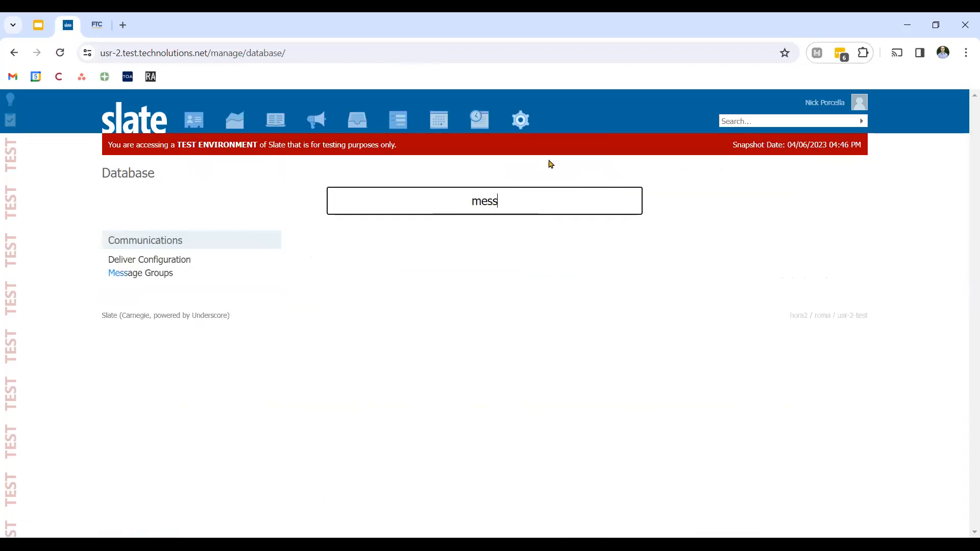
left_click(125, 273)
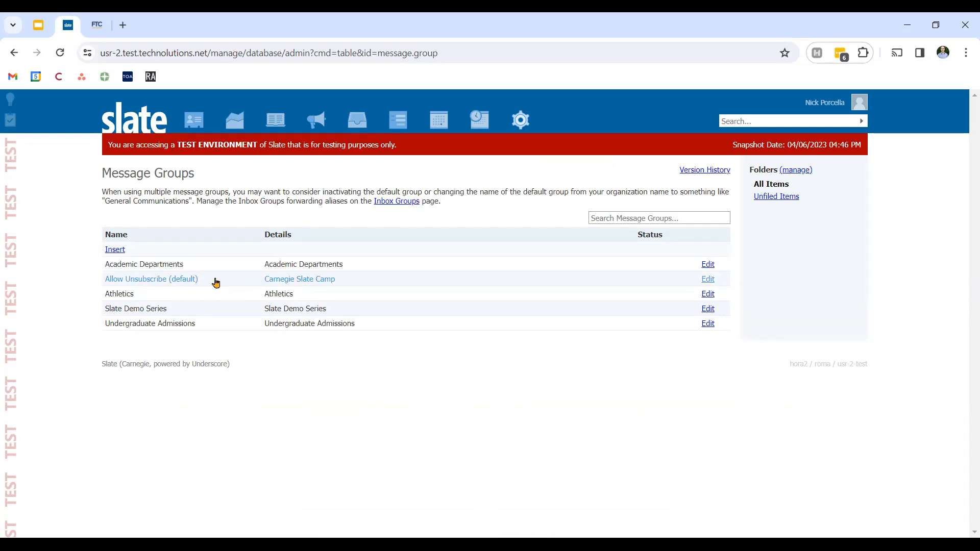
Open the Deliver mailings list in a separate browser tab and start a new mailing.
mouse_move(329, 119)
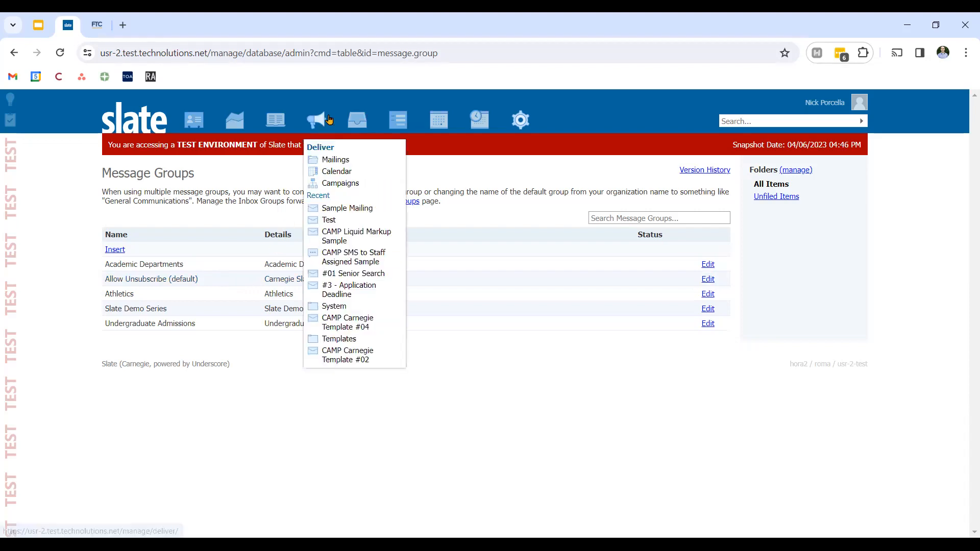
right_click(335, 160)
key("Escape")
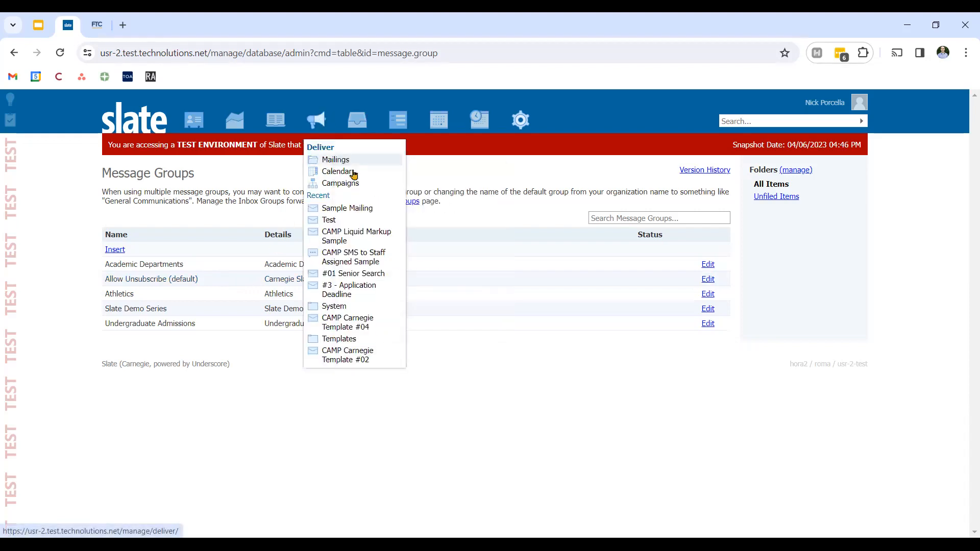
left_click(175, 17)
left_click(135, 199)
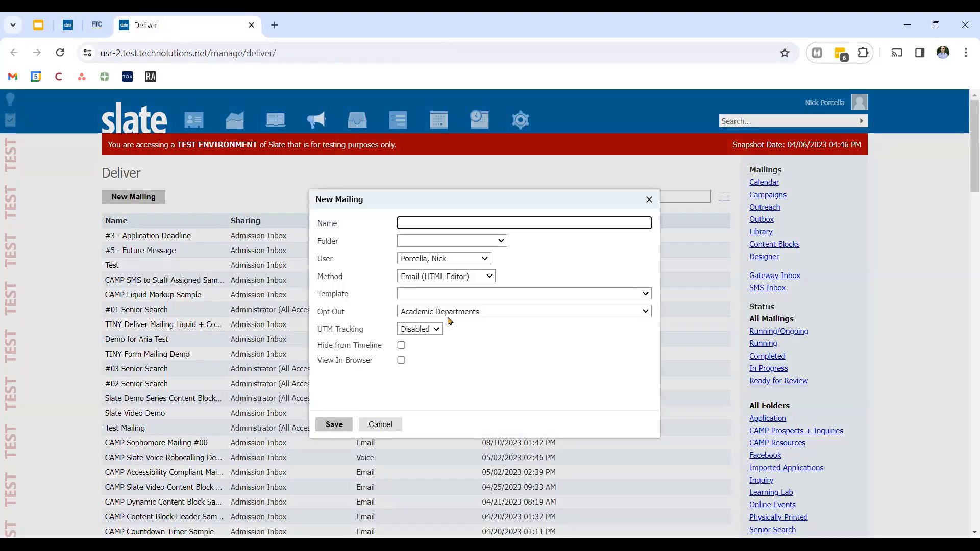
Set the new mailing's Opt Out group to Allow Unsubscribe (default) and review the other opt-out options.
left_click(414, 312)
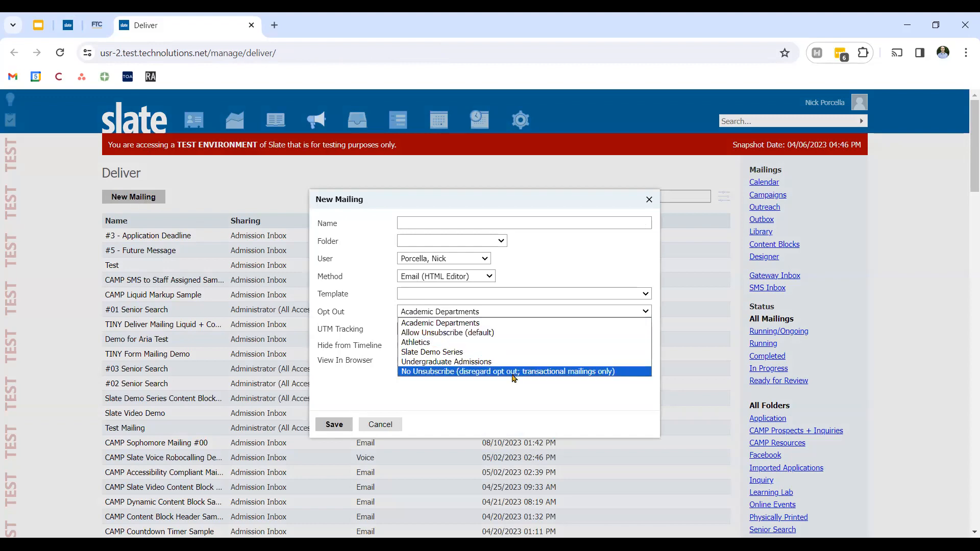
left_click(444, 332)
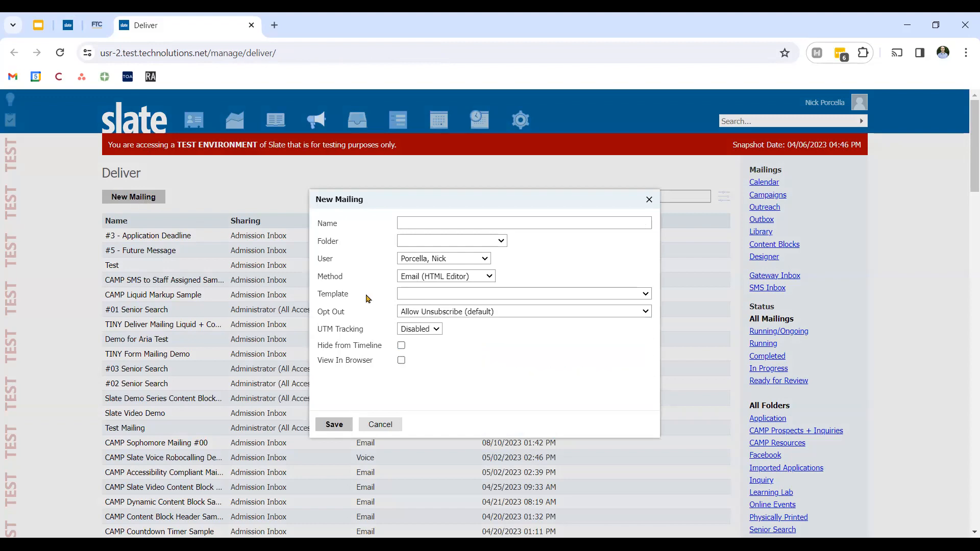
left_click(482, 312)
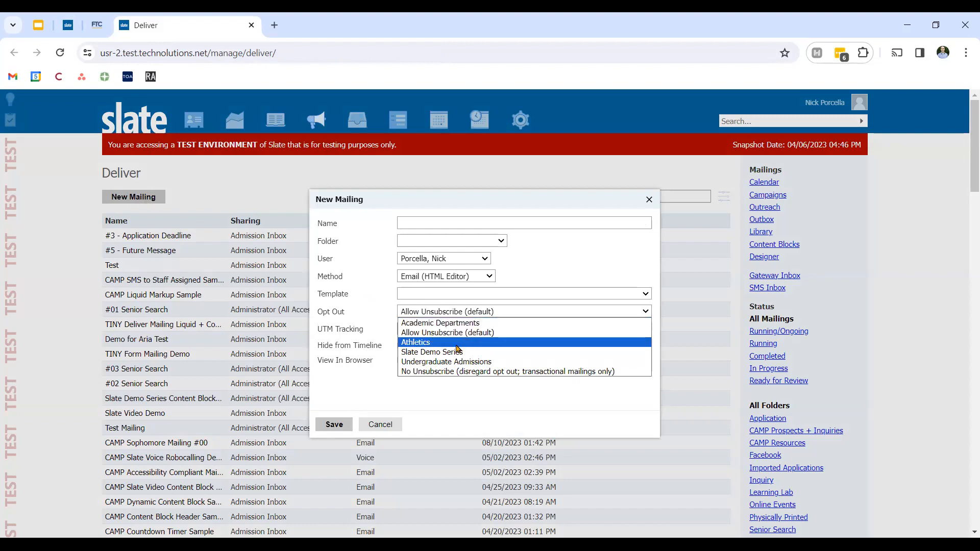
left_click(369, 300)
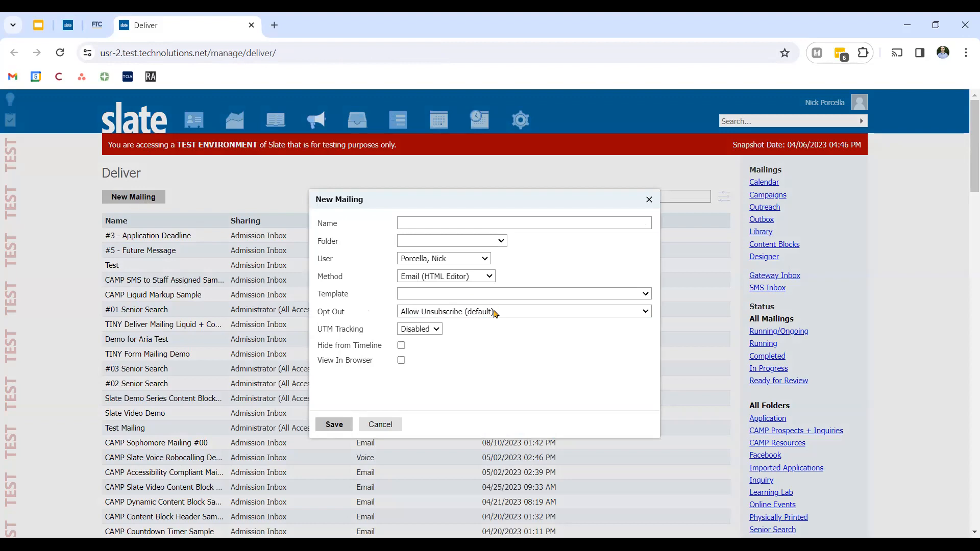
Return to Message Groups and look at the blank form for inserting a group, closing it without saving.
left_click(68, 25)
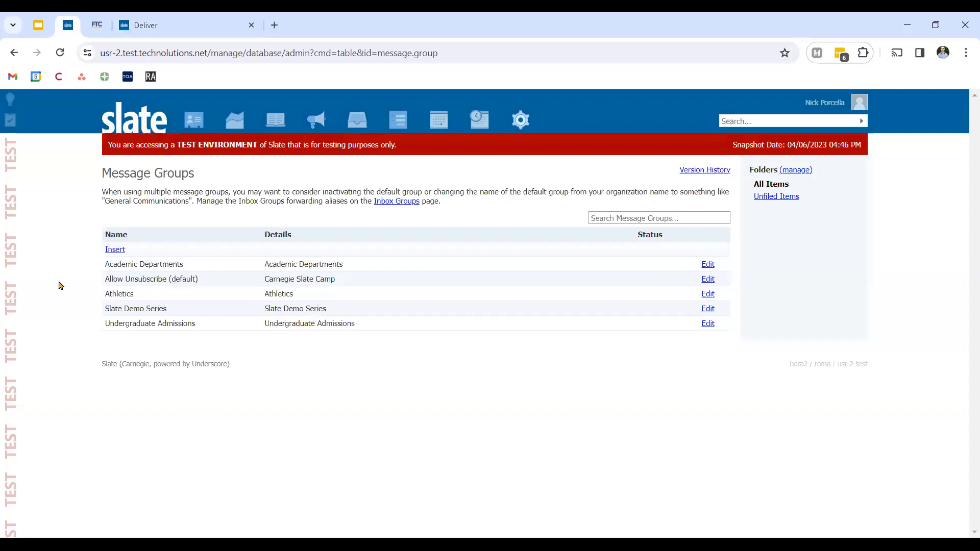
double_click(85, 260)
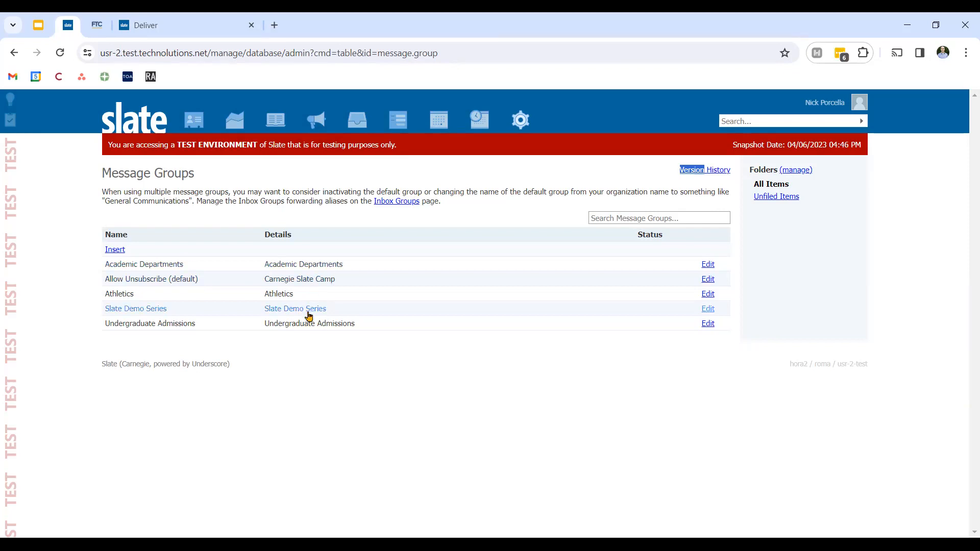
left_click(114, 249)
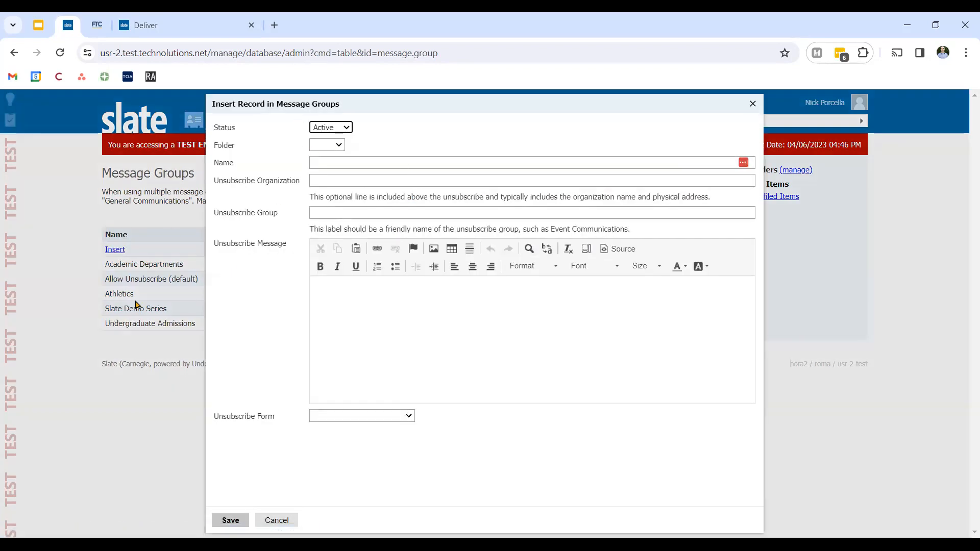
left_click(277, 521)
Open the Slate Demo Series message group for editing and review its Name and Unsubscribe Group fields.
left_click(298, 309)
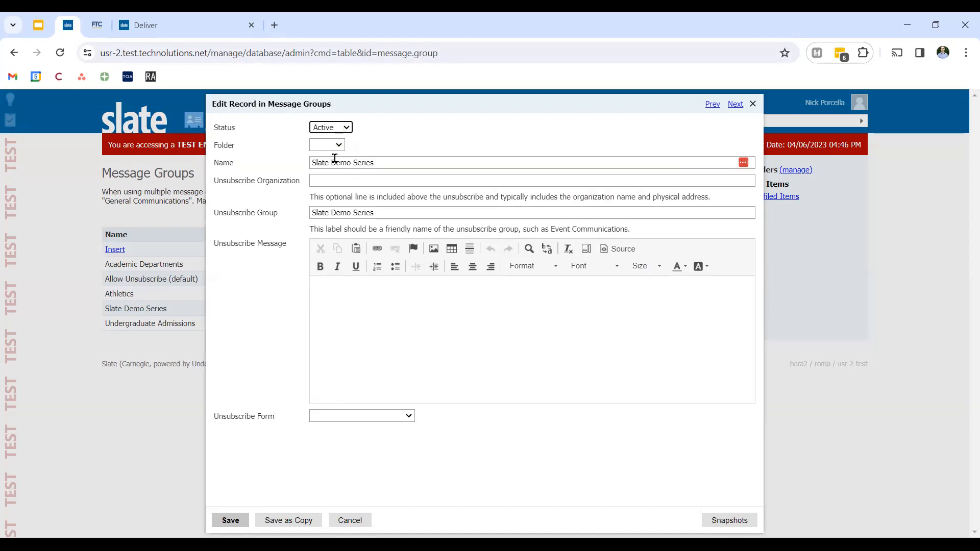
left_click(376, 162)
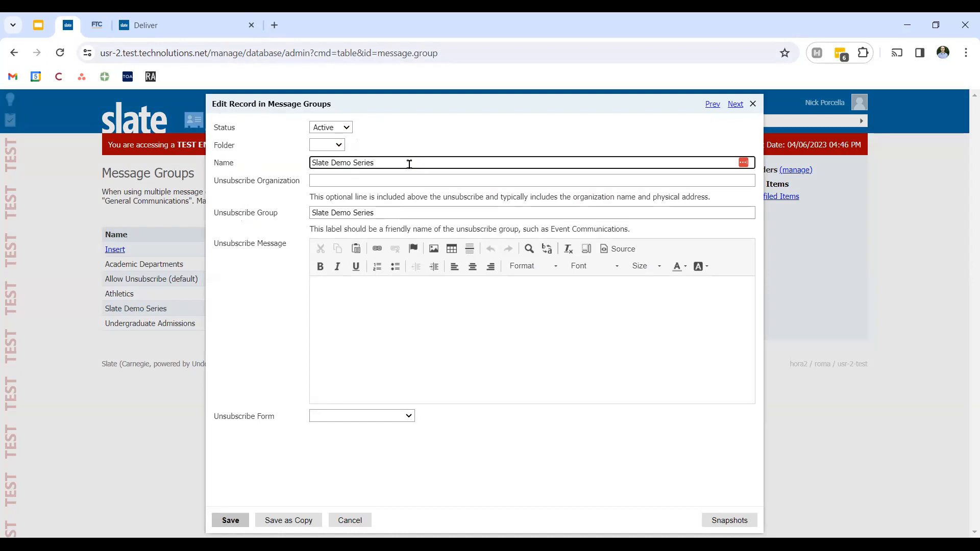
left_click_drag(410, 164, 306, 171)
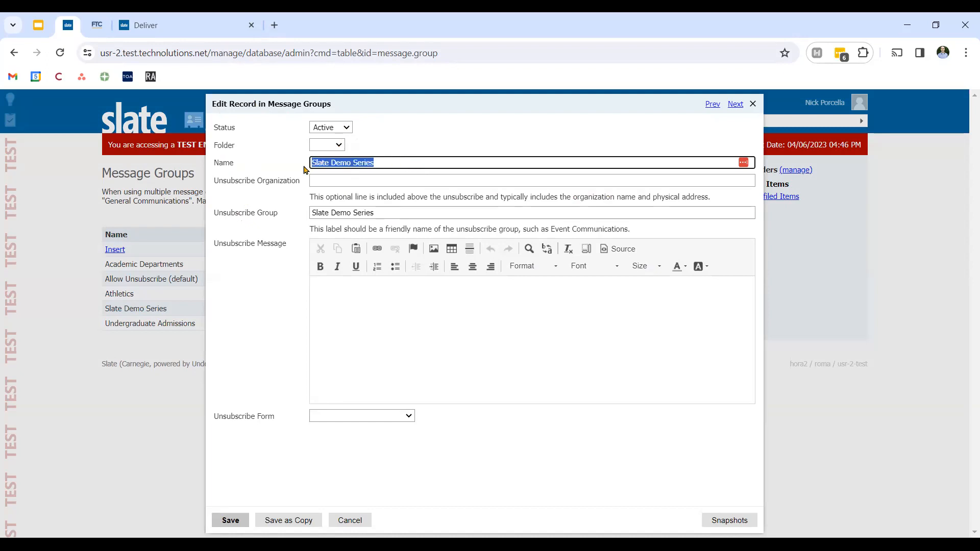
left_click(284, 167)
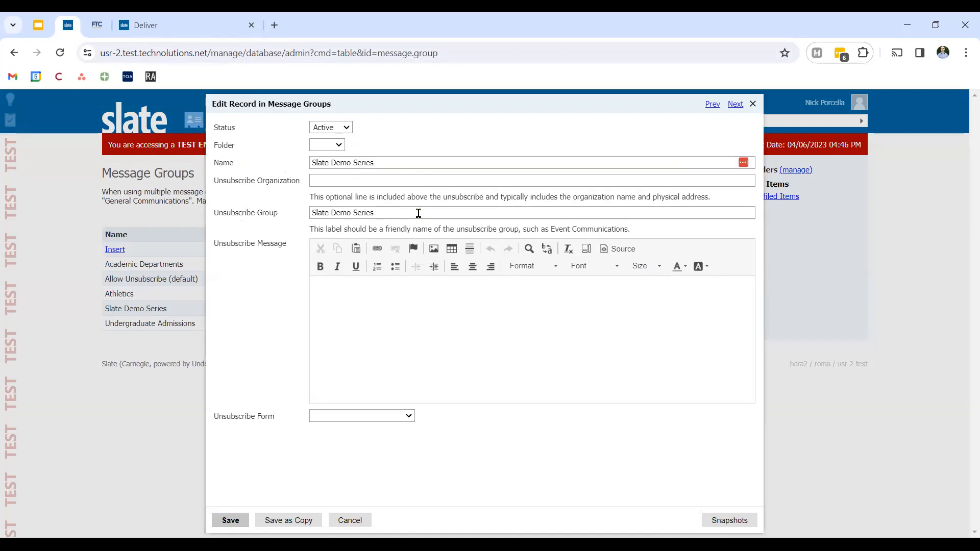
left_click(388, 214)
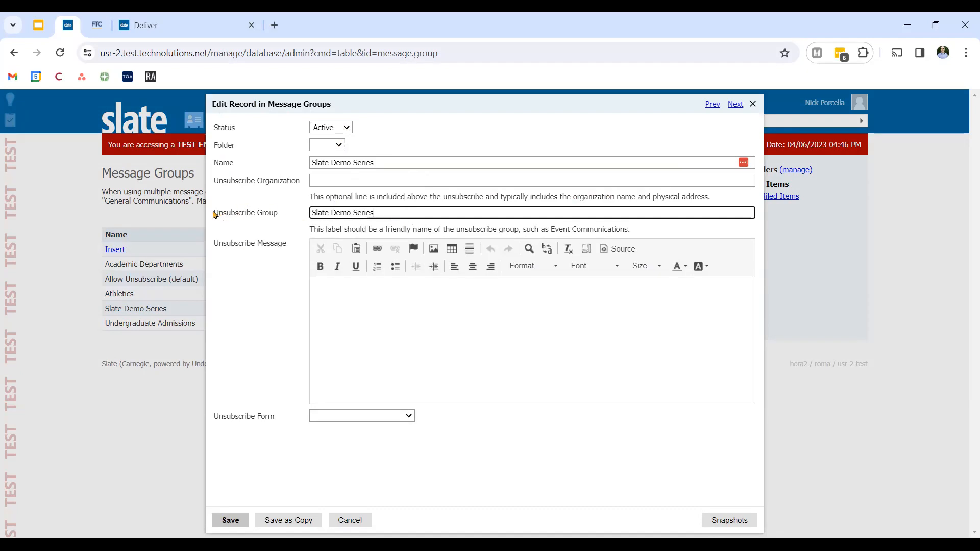
left_click_drag(214, 212, 283, 224)
left_click(293, 215)
left_click(407, 214)
Fill in the Unsubscribe Organization of the Slate Demo Series group with Carnegie followed by the organization's postal address.
left_click(352, 180)
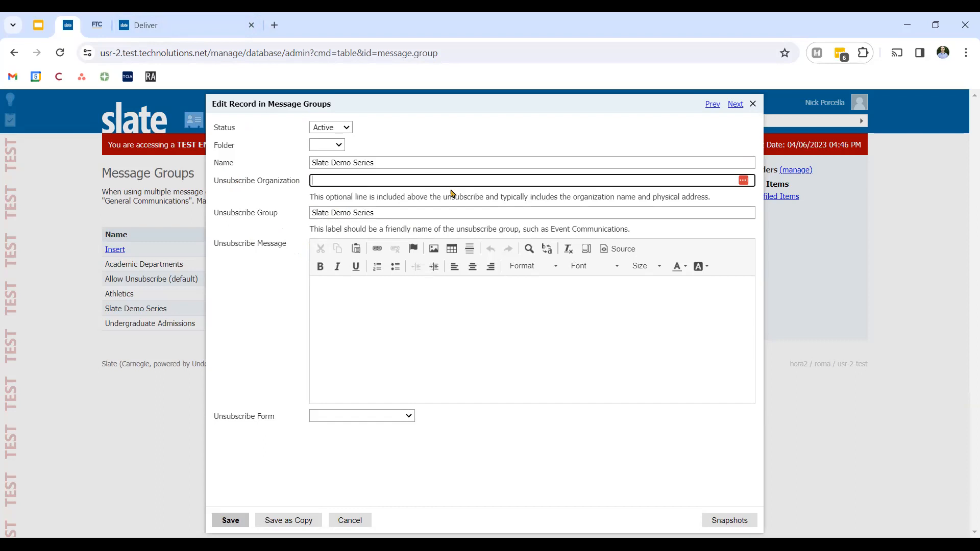
type("Carnegie, 210 Littleton Rd, Westford, MA 01885")
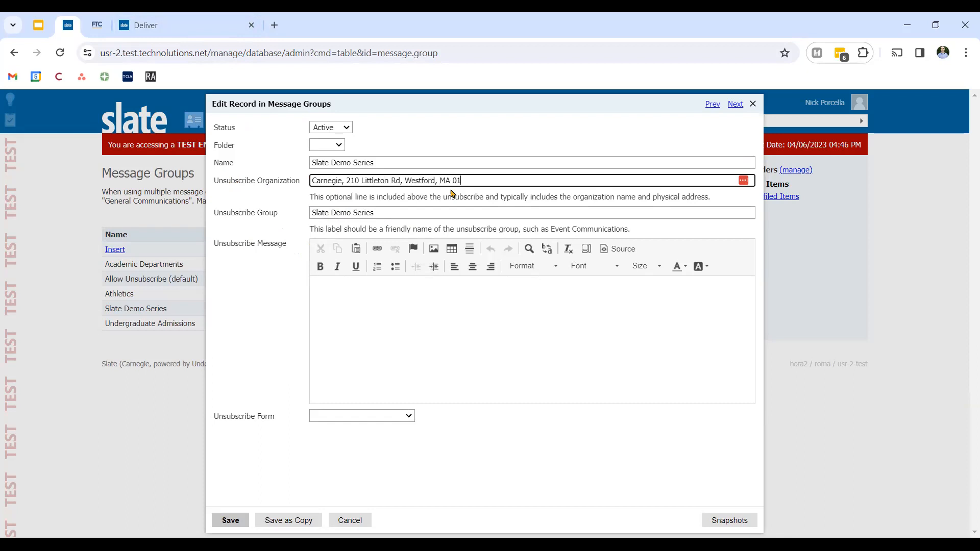
key("BackSpace")
type("6")
left_click_drag(499, 197, 724, 199)
left_click(720, 197)
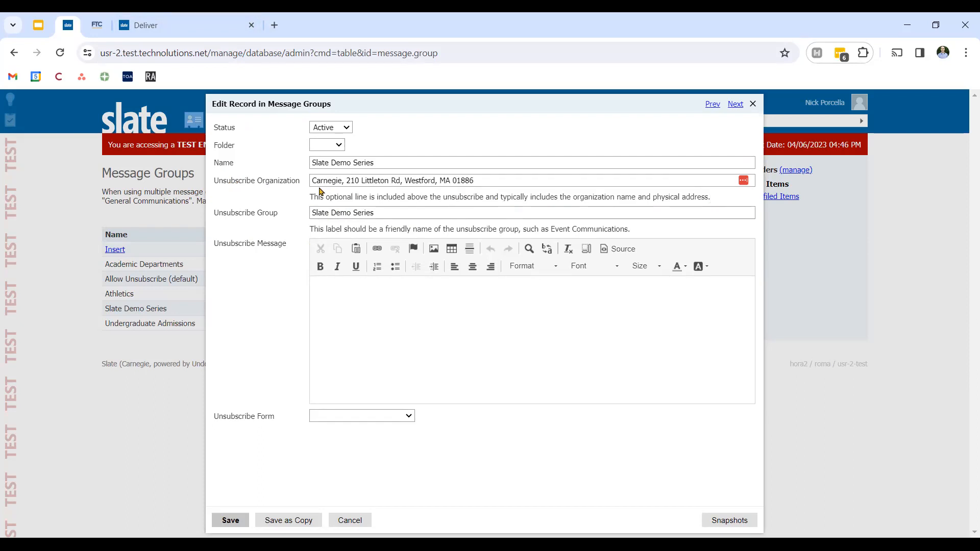
Check the name, organization, group, message and form fields of the Slate Demo Series message group, and save the record.
triple_click(335, 162)
left_click(340, 213)
triple_click(340, 212)
double_click(330, 180)
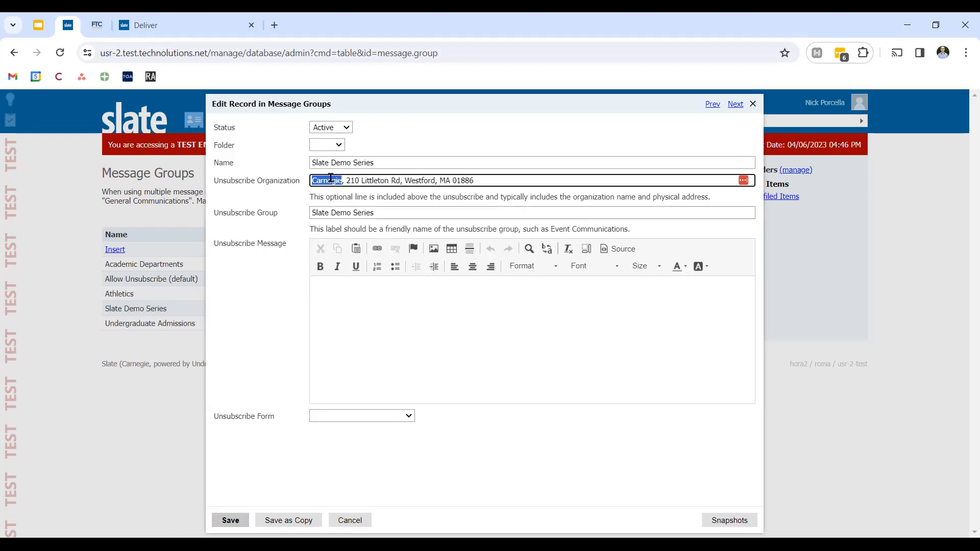
left_click(332, 181)
left_click(289, 184)
left_click(288, 182)
left_click(467, 302)
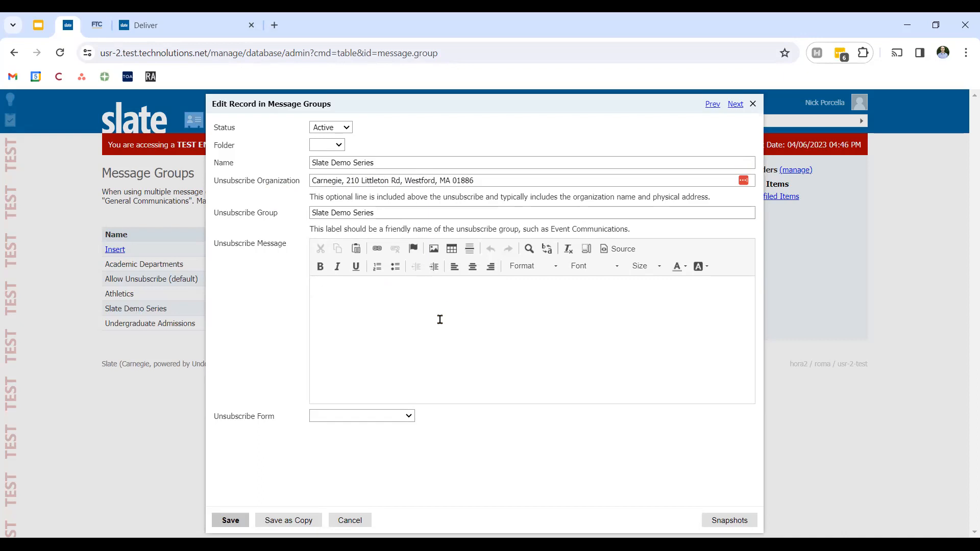
left_click_drag(214, 416, 282, 420)
left_click(278, 387)
left_click(228, 520)
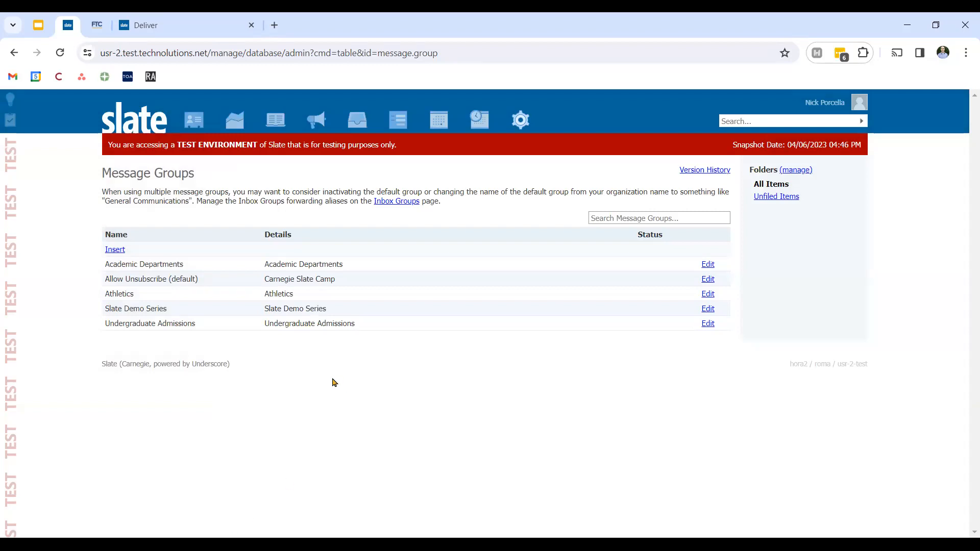
Return to the Deliver tab, discard the unsaved new mailing and reload the mailings page.
left_click(171, 23)
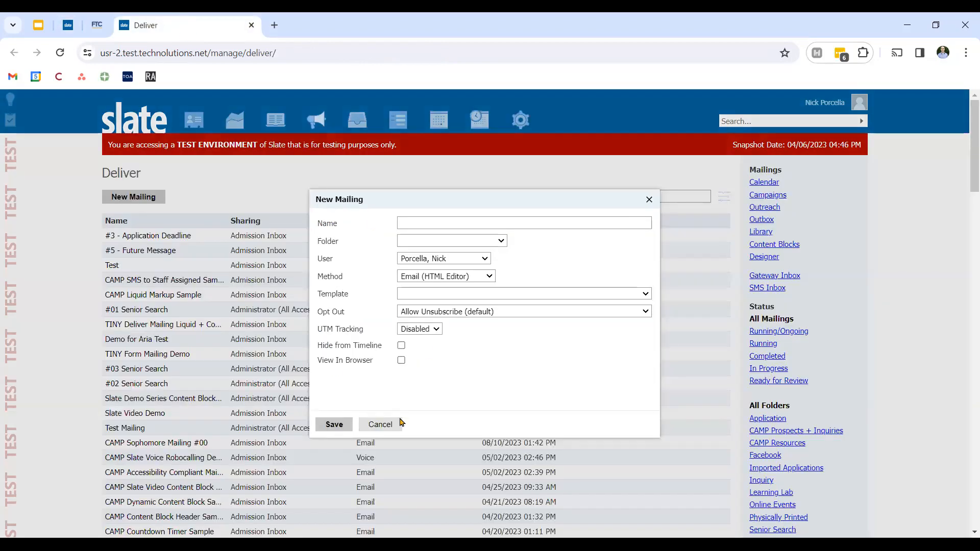
left_click(382, 424)
left_click(60, 53)
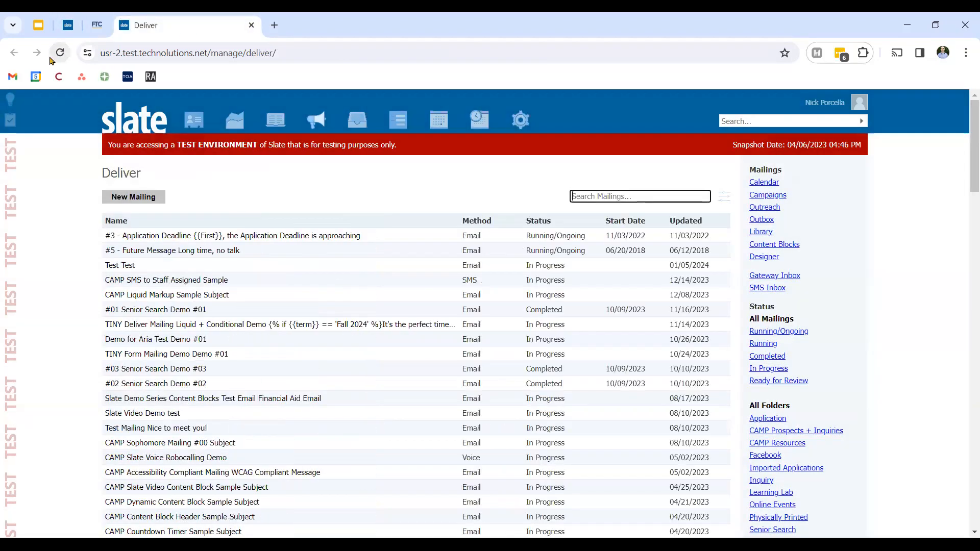
Create and save a new mailing named "Test Mailing" with the Slate Demo Series opt-out group and an email template.
left_click(147, 201)
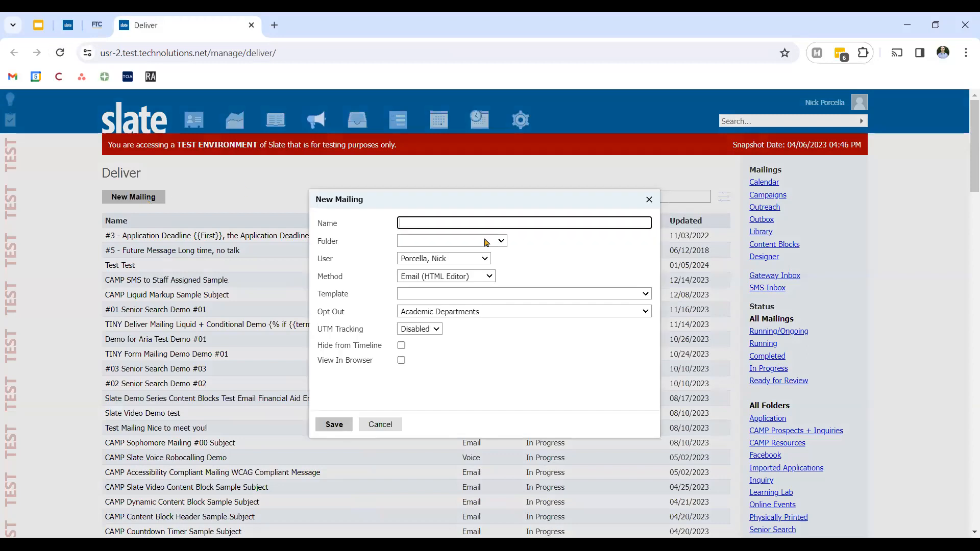
type("Test Mailing")
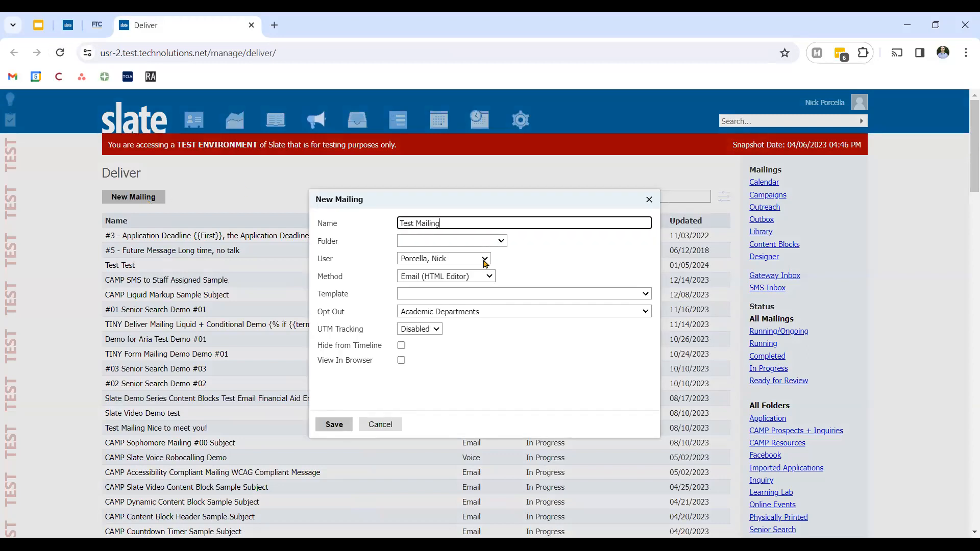
left_click(429, 312)
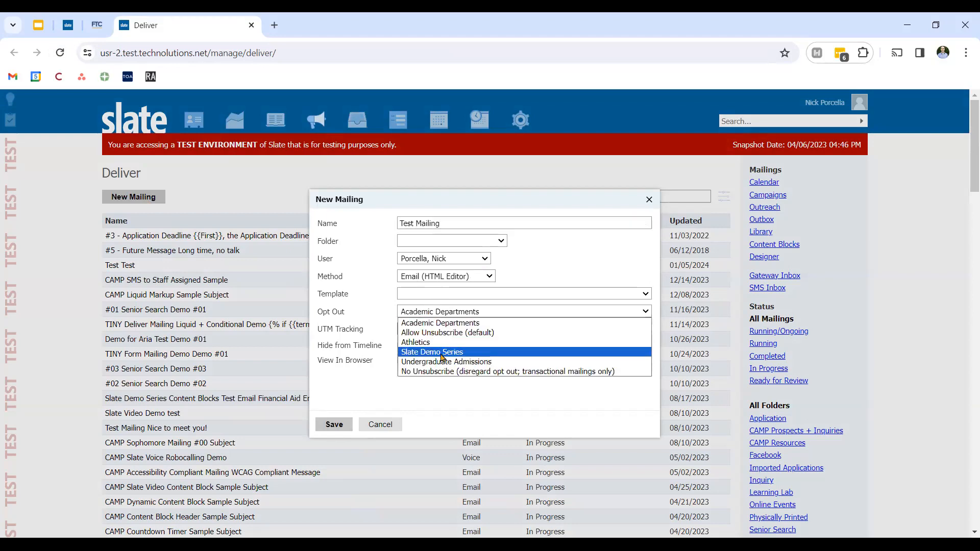
left_click(442, 353)
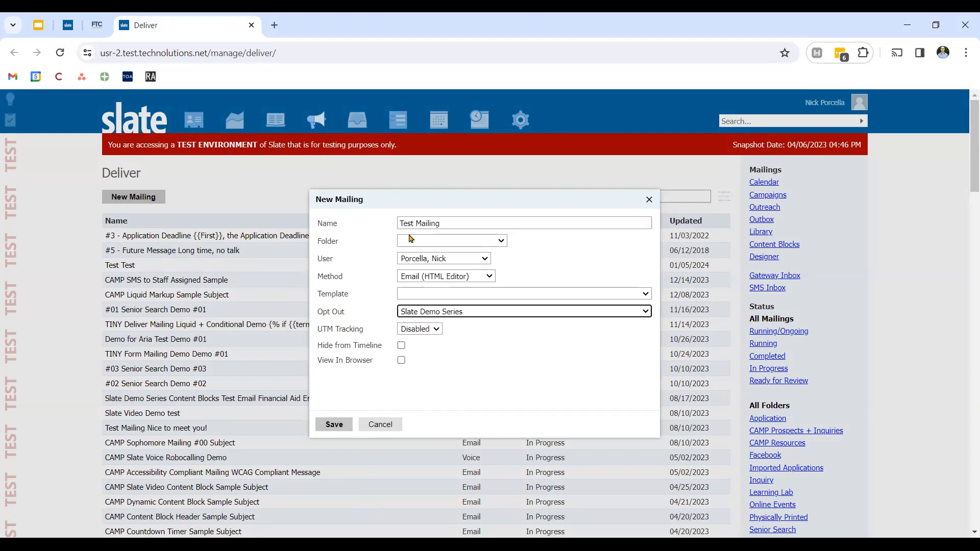
left_click(419, 294)
left_click(460, 325)
left_click(335, 425)
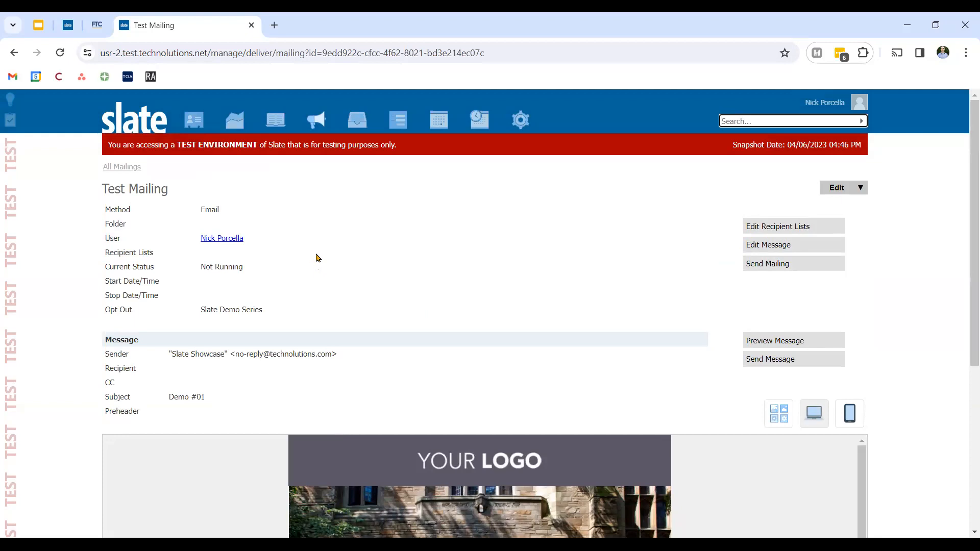
Examine the unsubscribe footer beneath the Test Mailing message preview.
scroll(525, 328, "down", 8)
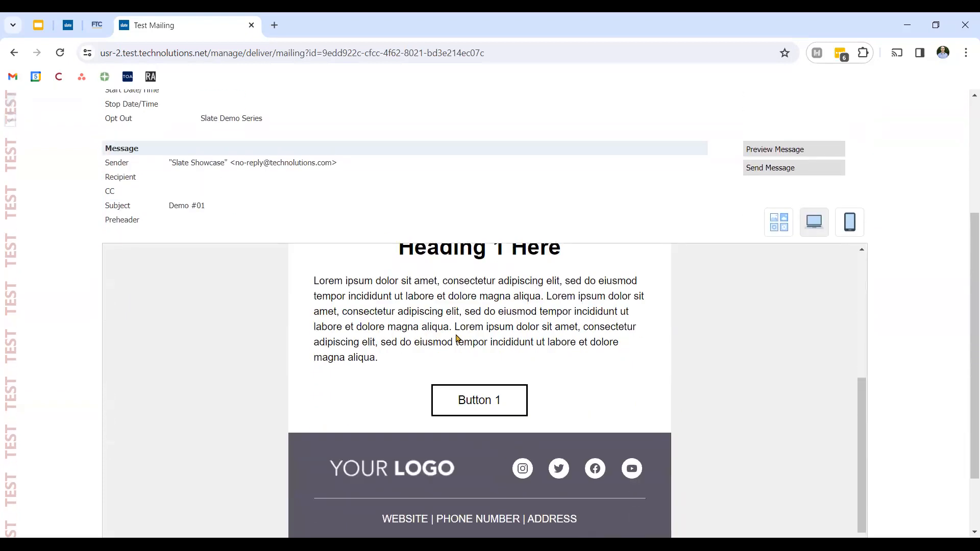
scroll(455, 337, "down", 2)
scroll(255, 431, "down", 2)
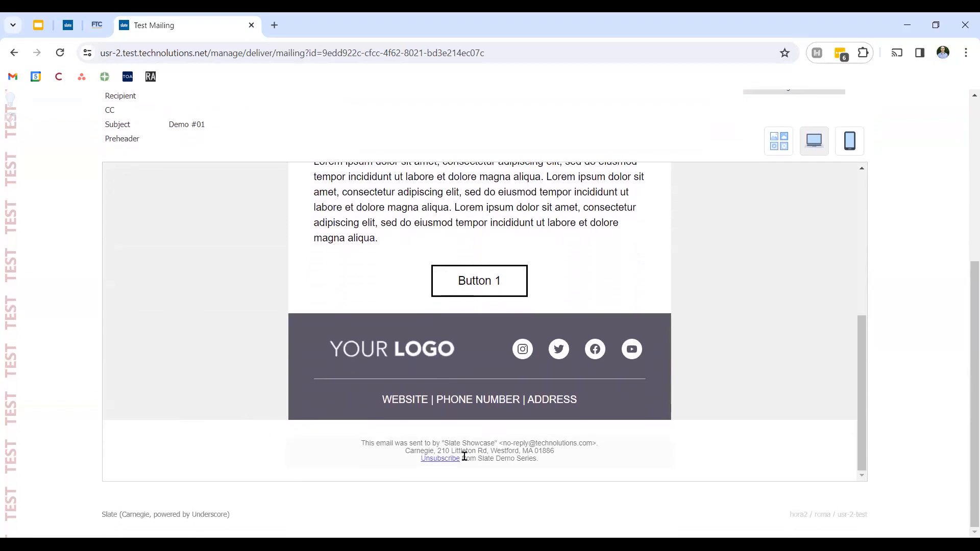
left_click_drag(359, 443, 561, 466)
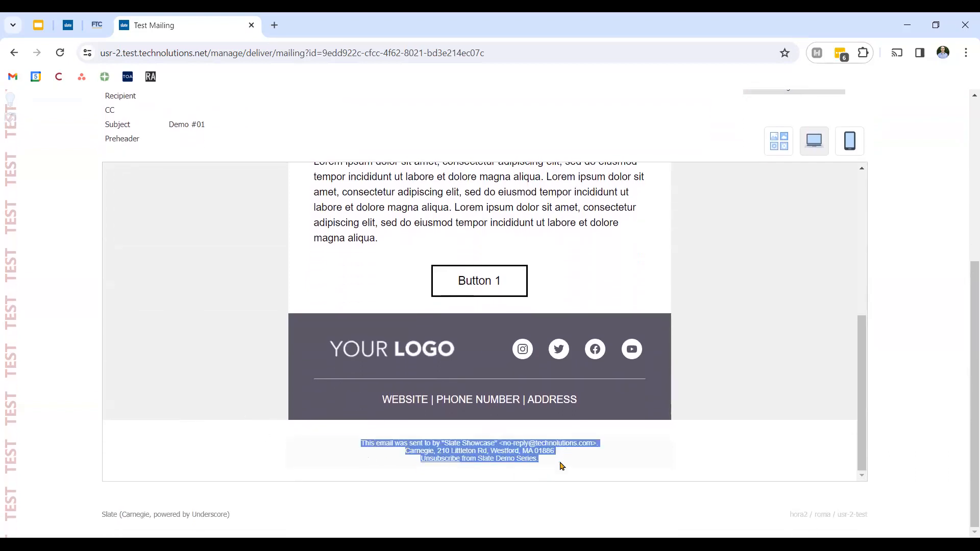
Examine the mailing address and the message group name in the Test Mailing's unsubscribe footer.
left_click(561, 466)
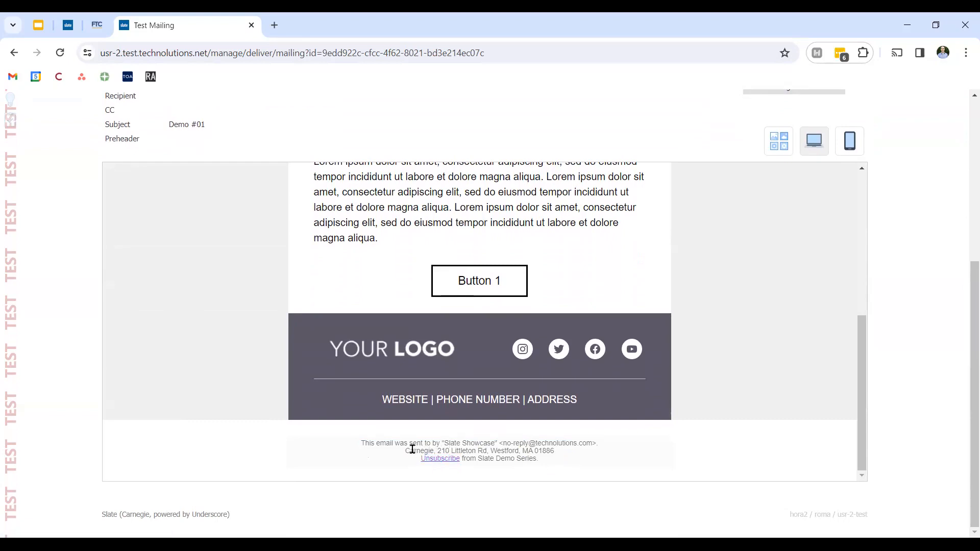
left_click_drag(406, 451, 559, 456)
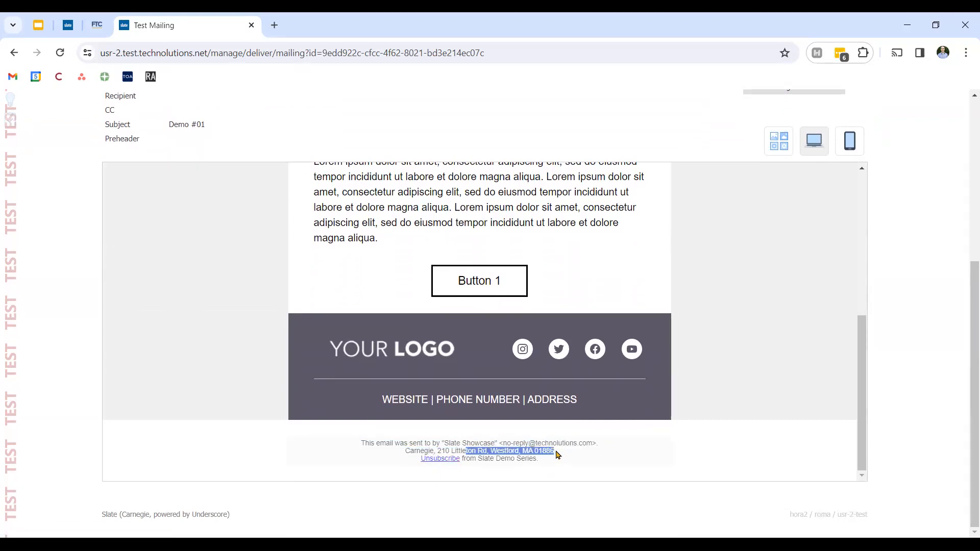
left_click(558, 456)
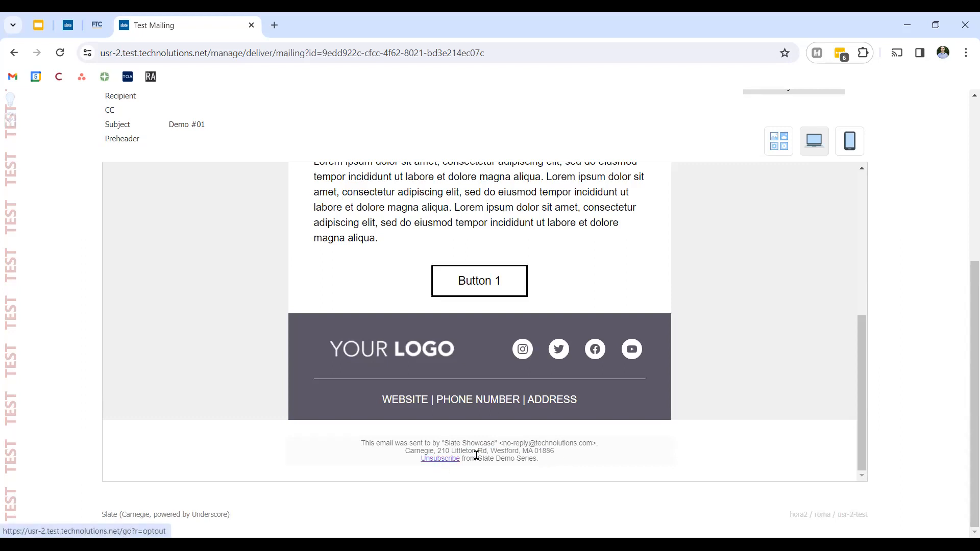
left_click_drag(480, 457, 536, 458)
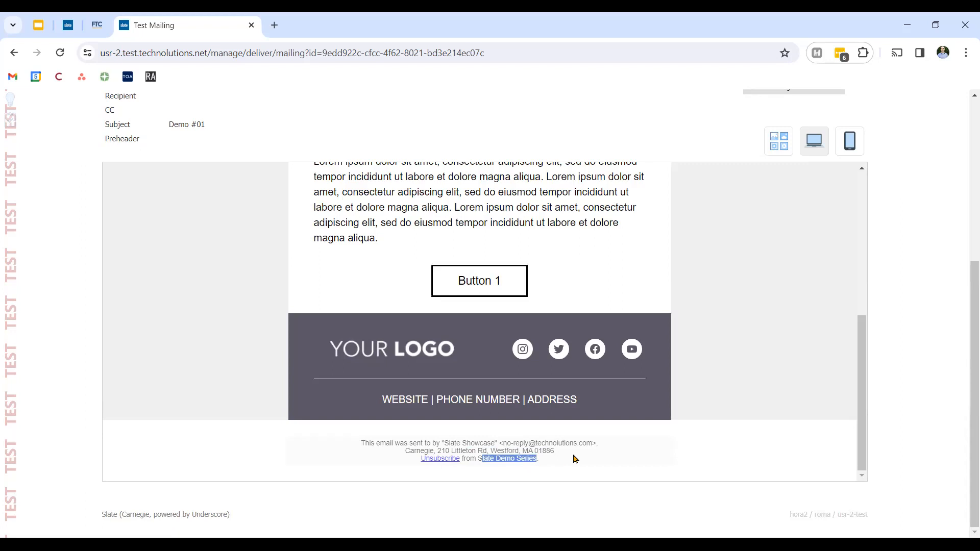
Change the Test Mailing's opt-out group to Allow Unsubscribe (default) and save the mailing.
scroll(958, 260, "up", 5)
left_click(839, 189)
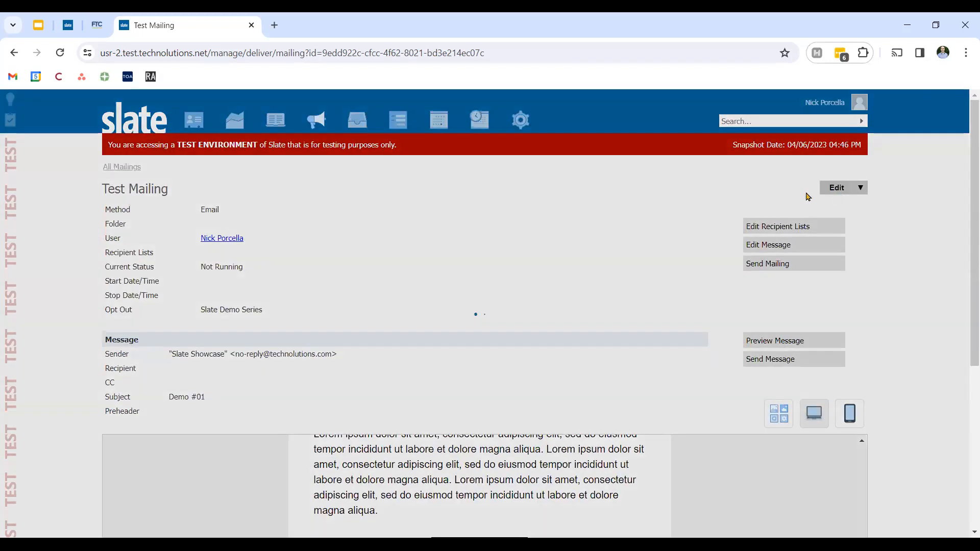
left_click(479, 292)
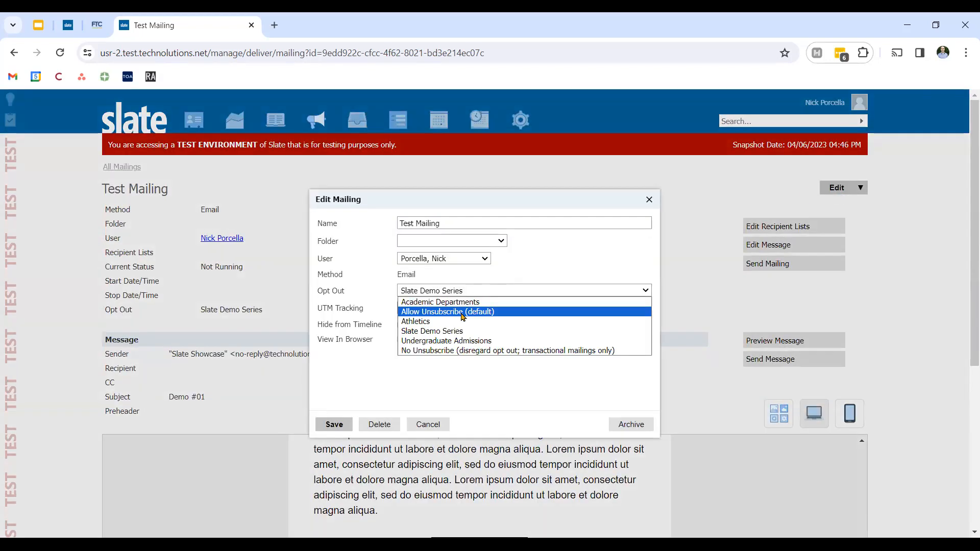
left_click(463, 312)
left_click(334, 424)
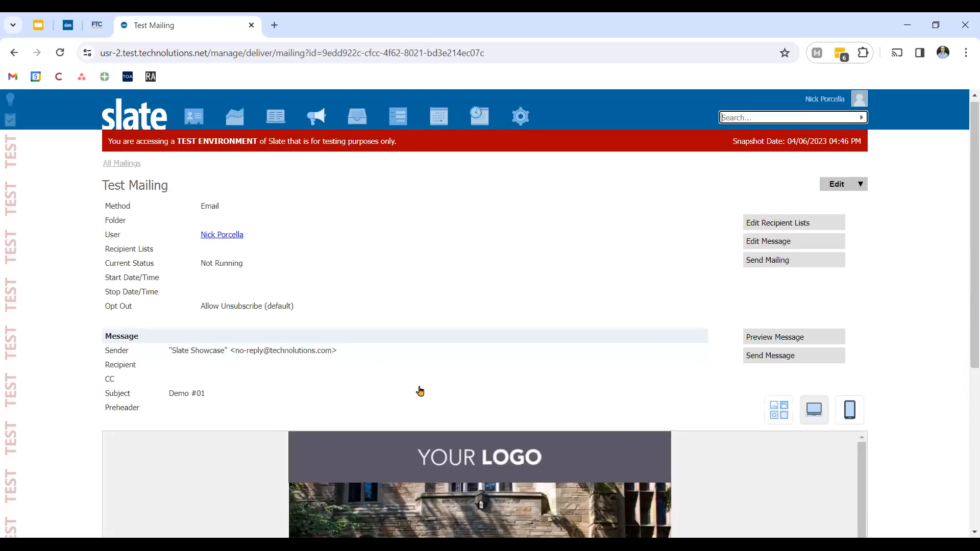
Examine the organization name, address and unsubscribe line in the message preview's footer under the default opt-out setting.
scroll(419, 391, "down", 5)
scroll(394, 418, "down", 10)
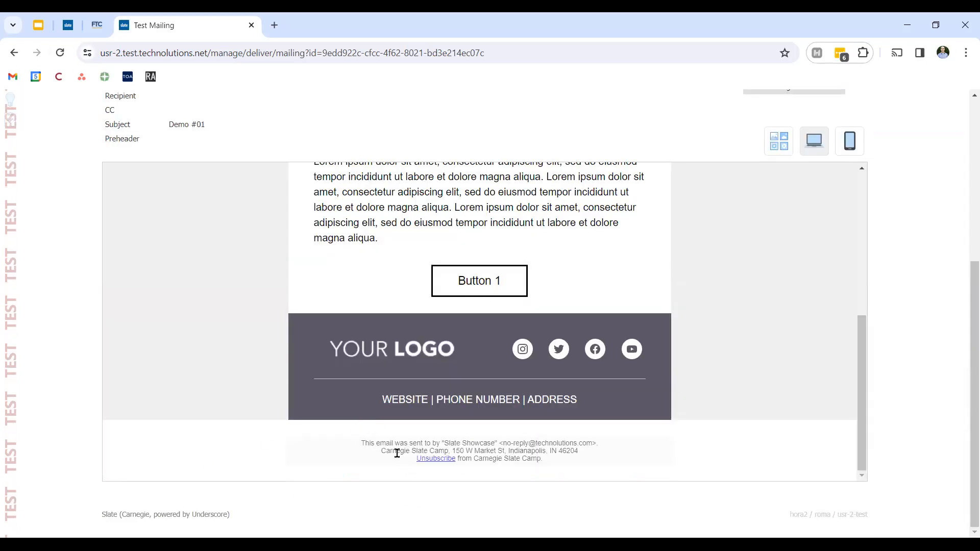
left_click_drag(381, 450, 568, 460)
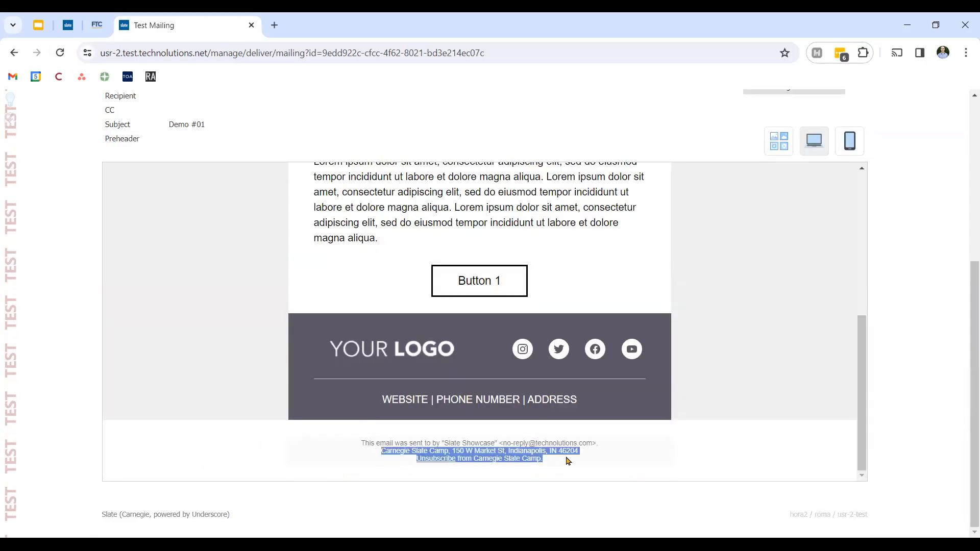
left_click(555, 450)
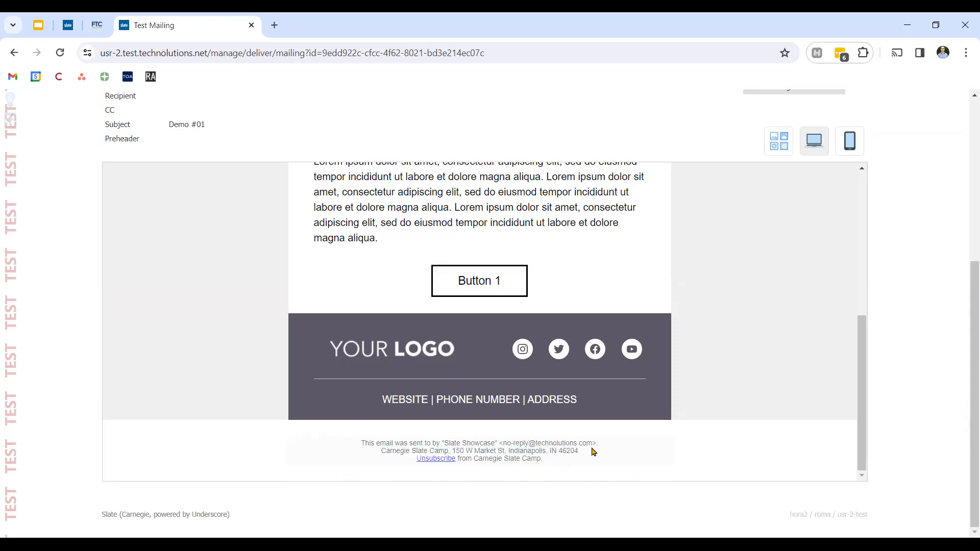
left_click_drag(585, 451, 455, 452)
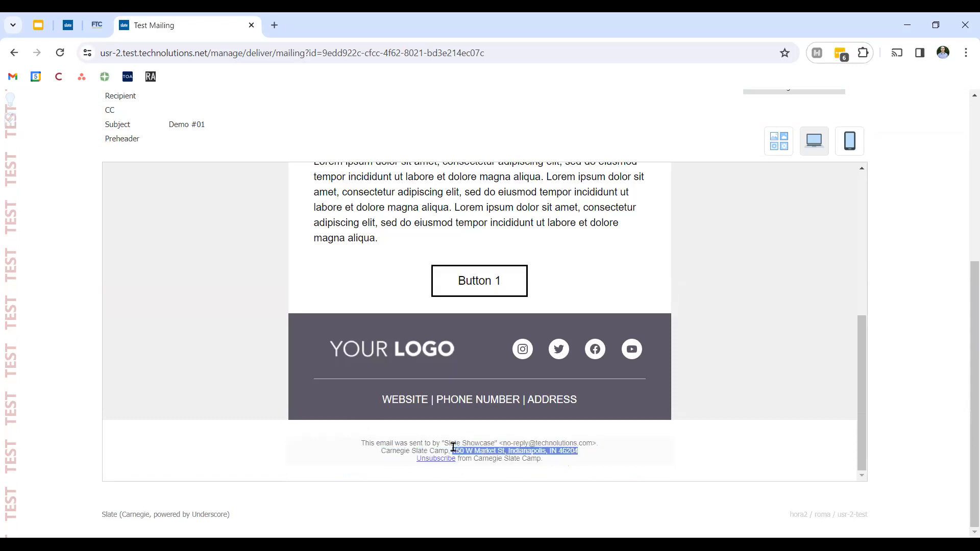
left_click(469, 452)
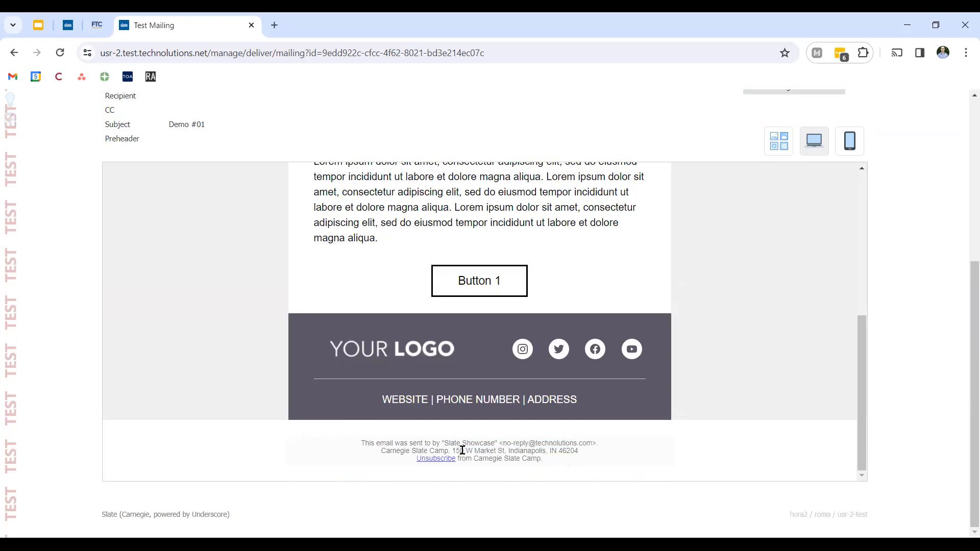
Set the Test Mailing's opt-out group back to Slate Demo Series, save it and check the footer of the message preview.
scroll(953, 179, "up", 5)
left_click(861, 187)
left_click(824, 202)
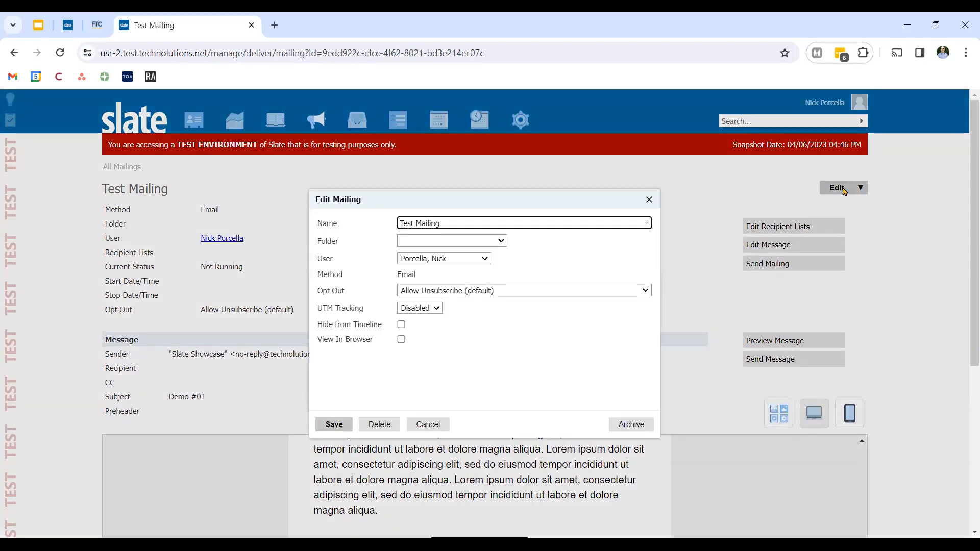
left_click(449, 291)
left_click(447, 331)
left_click(333, 424)
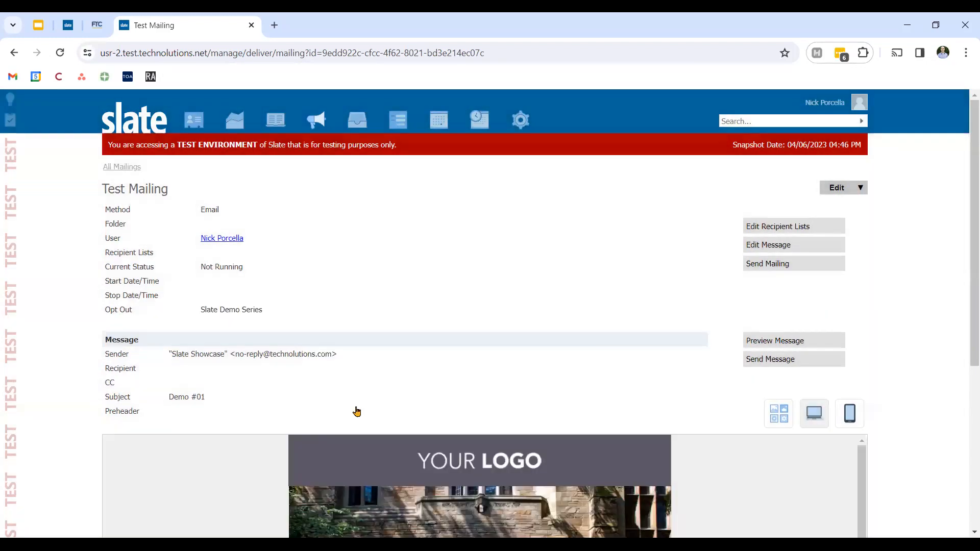
scroll(354, 409, "down", 10)
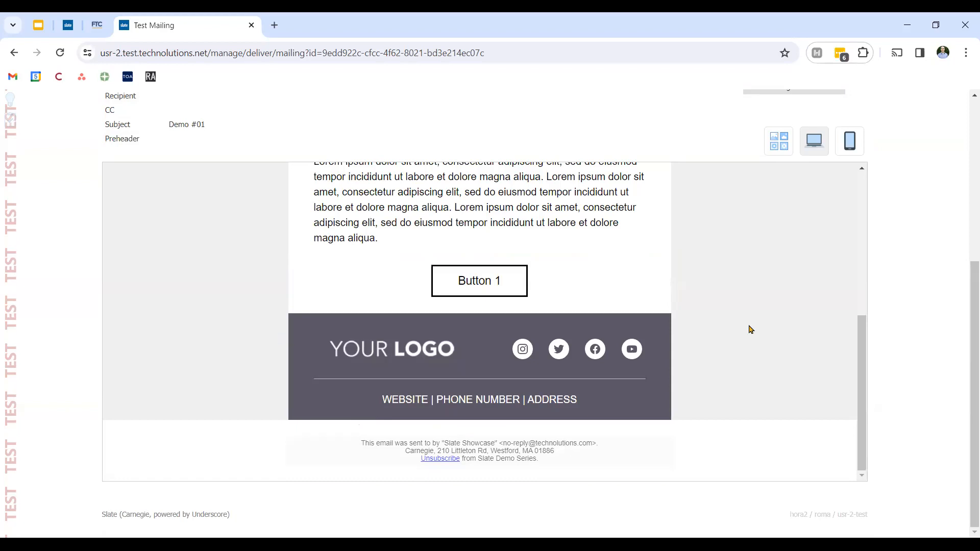
Try the Allow Unsubscribe (default) and No Unsubscribe opt-out options for the Test Mailing, and cancel the edit without saving.
scroll(926, 227, "up", 5)
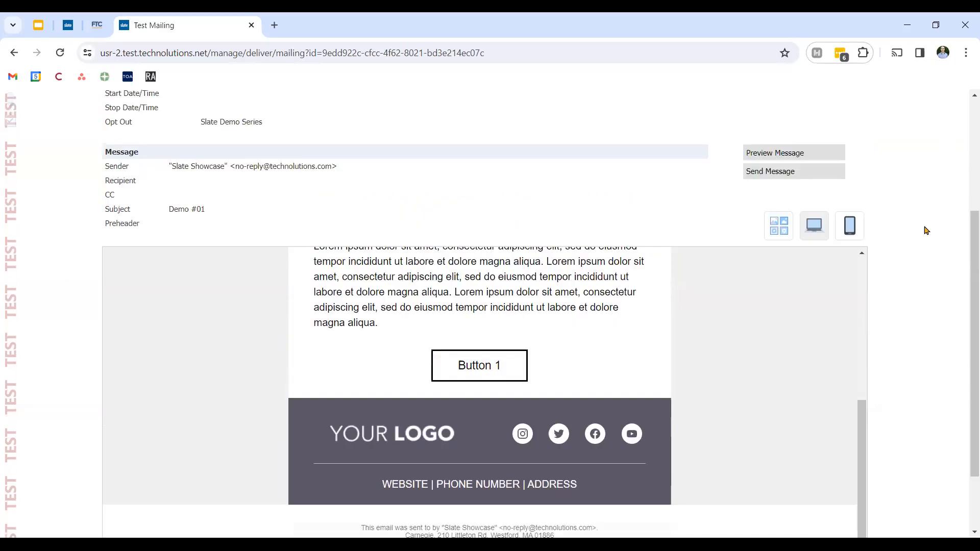
left_click(836, 188)
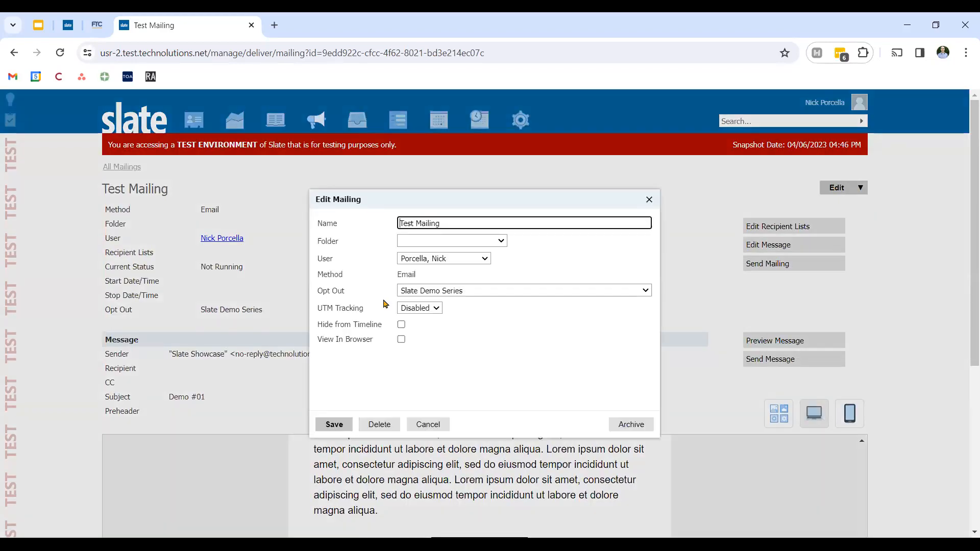
left_click(449, 292)
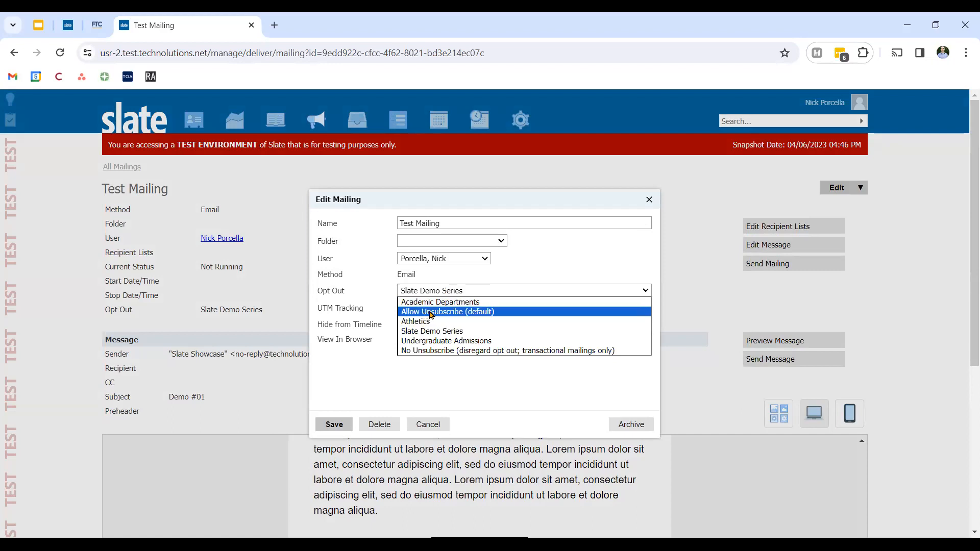
left_click(482, 313)
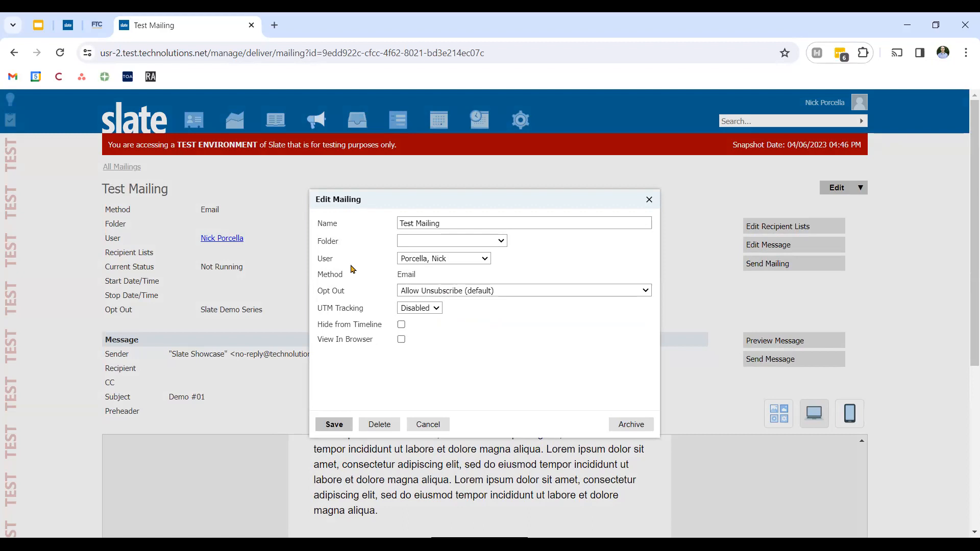
left_click(468, 291)
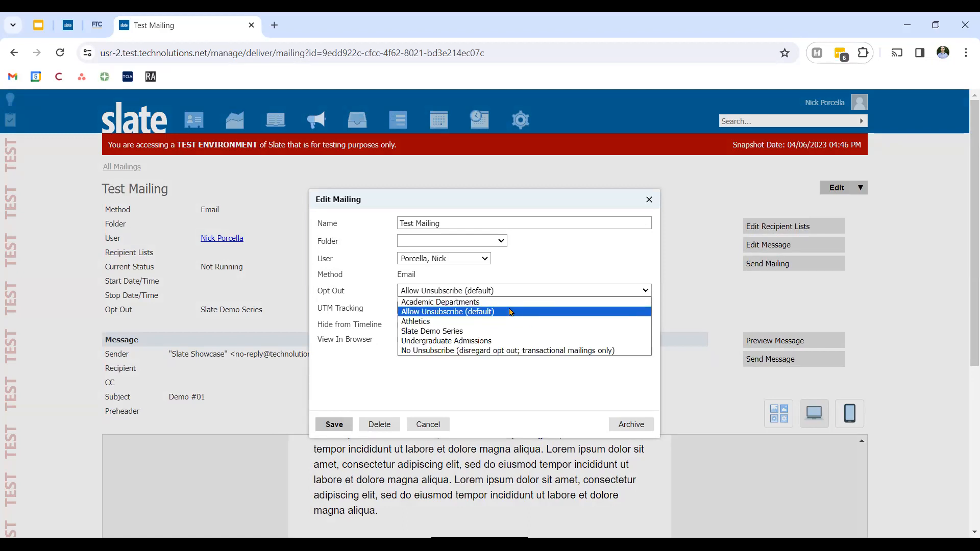
left_click(498, 353)
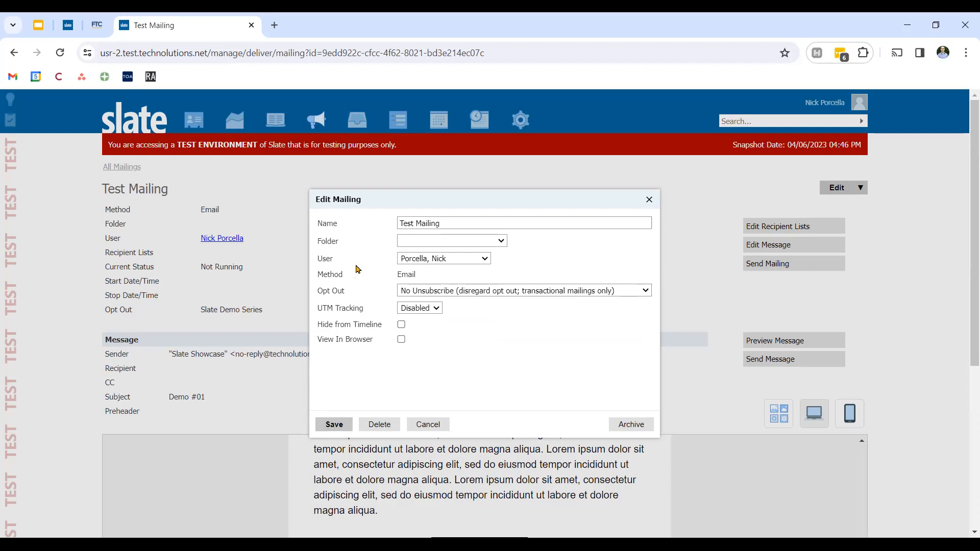
left_click(510, 291)
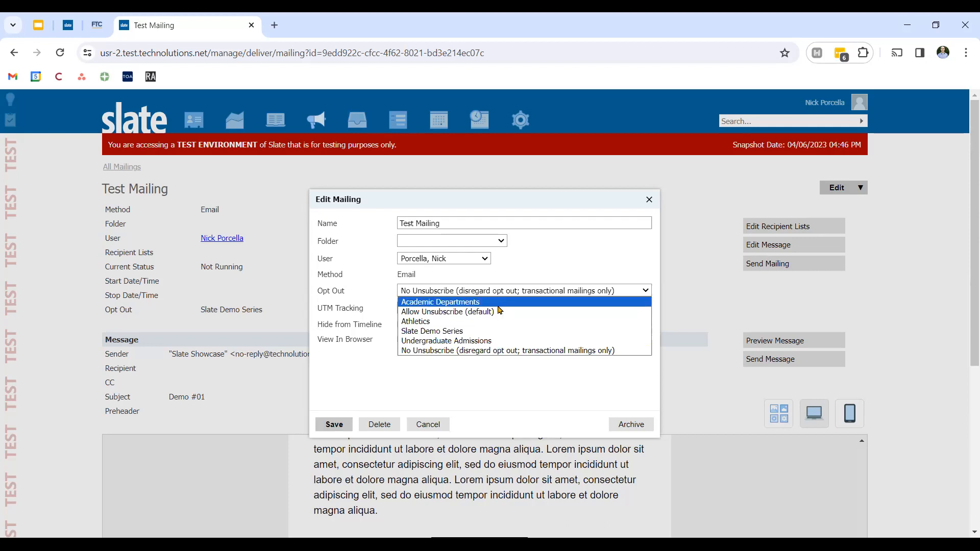
left_click(448, 397)
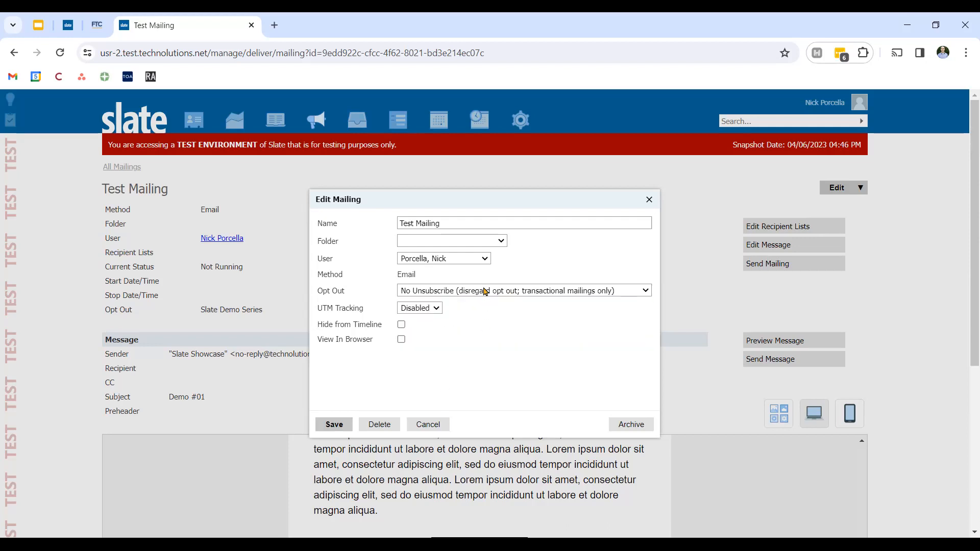
left_click(485, 291)
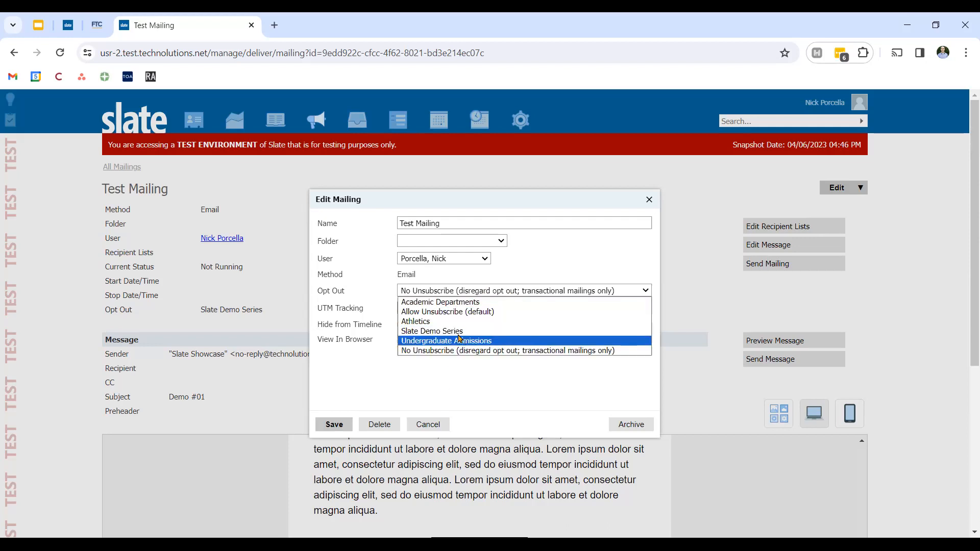
left_click(517, 355)
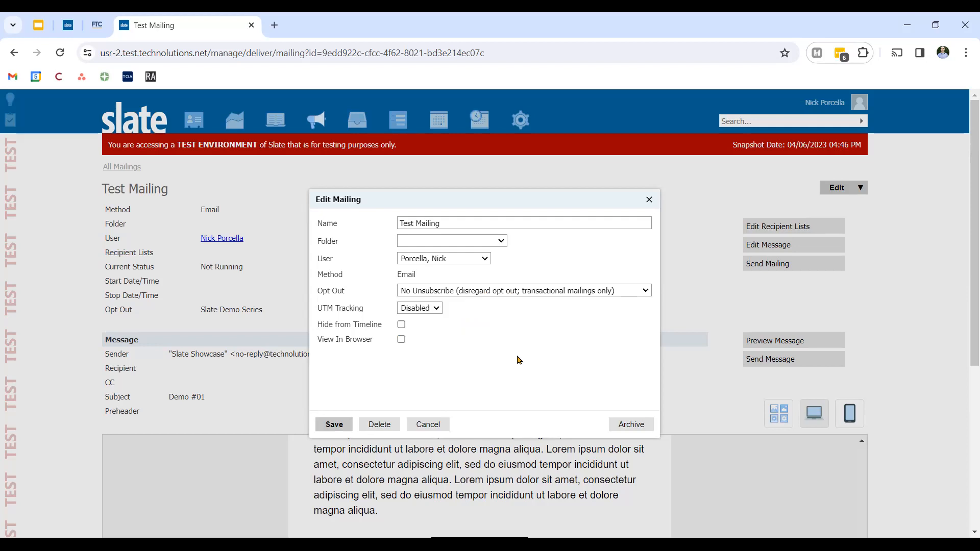
left_click(429, 424)
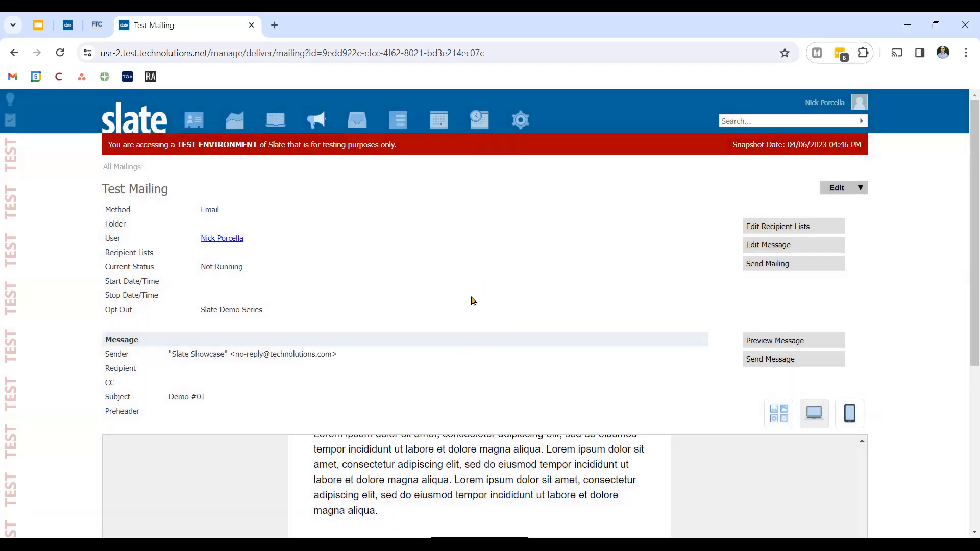
Switch to the FTC page with the CAN-SPAM Act compliance guide for business and examine its title and introduction.
scroll(464, 317, "down", 5)
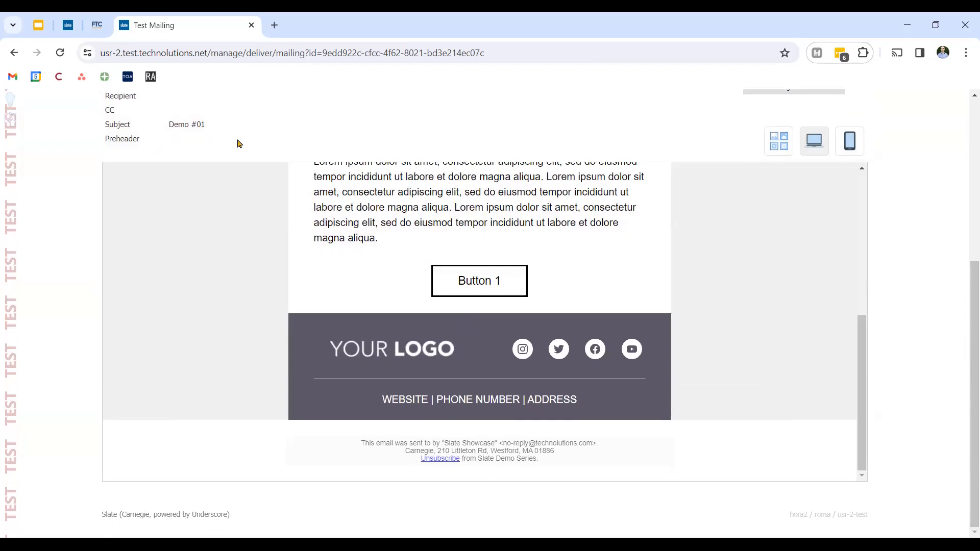
left_click(97, 24)
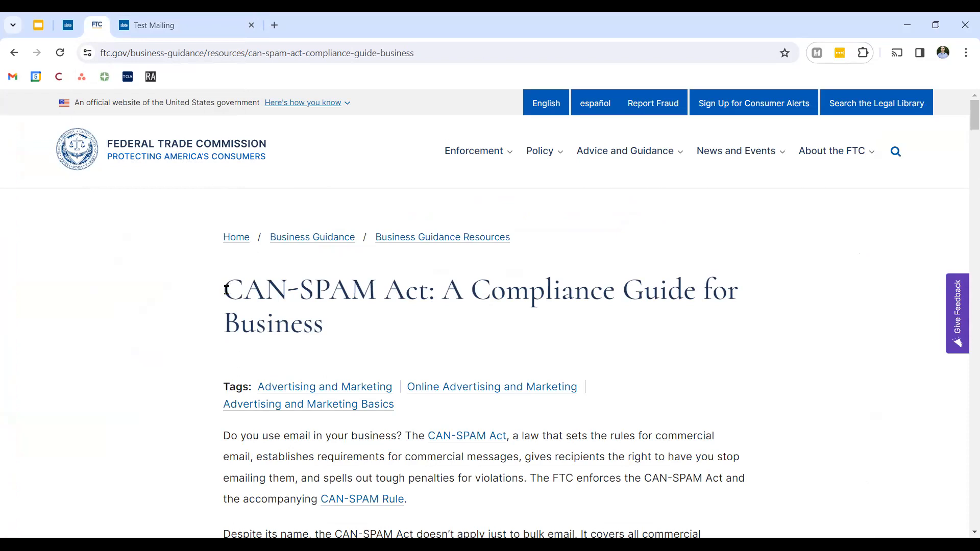
left_click_drag(224, 289, 429, 289)
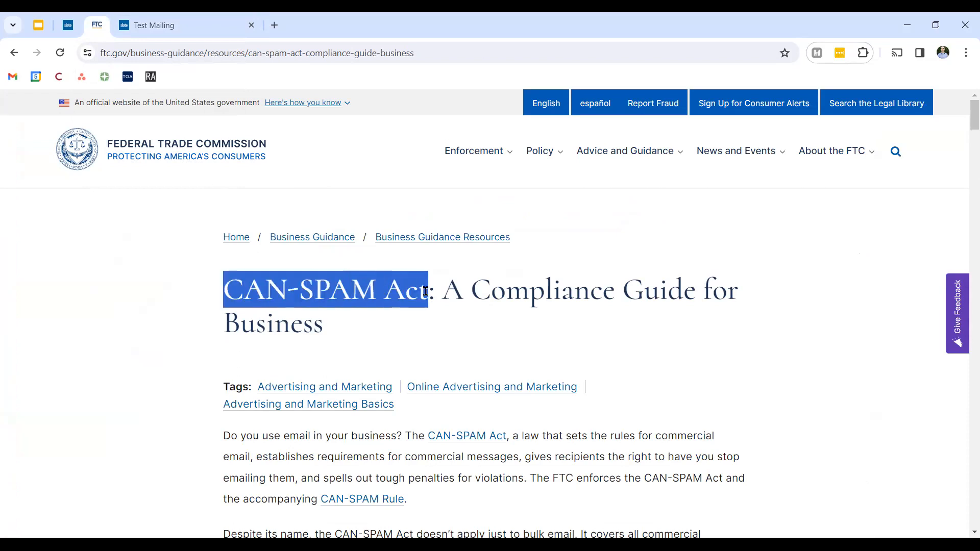
left_click(89, 372)
scroll(97, 371, "down", 3)
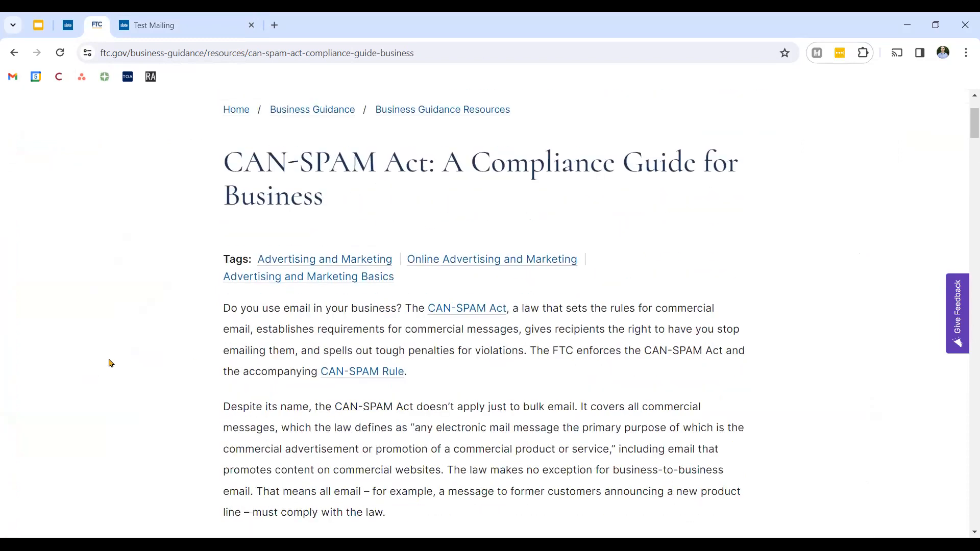
scroll(611, 361, "down", 5)
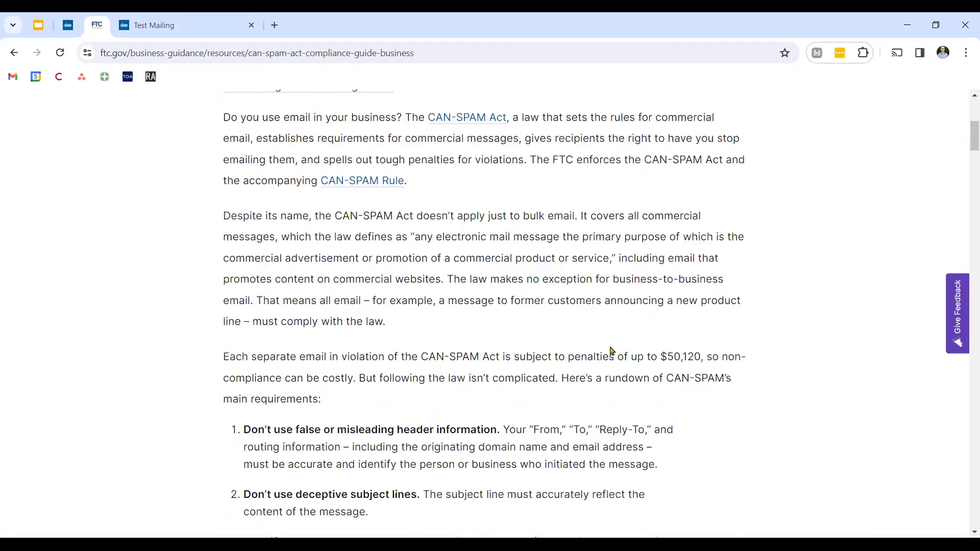
scroll(583, 333, "up", 8)
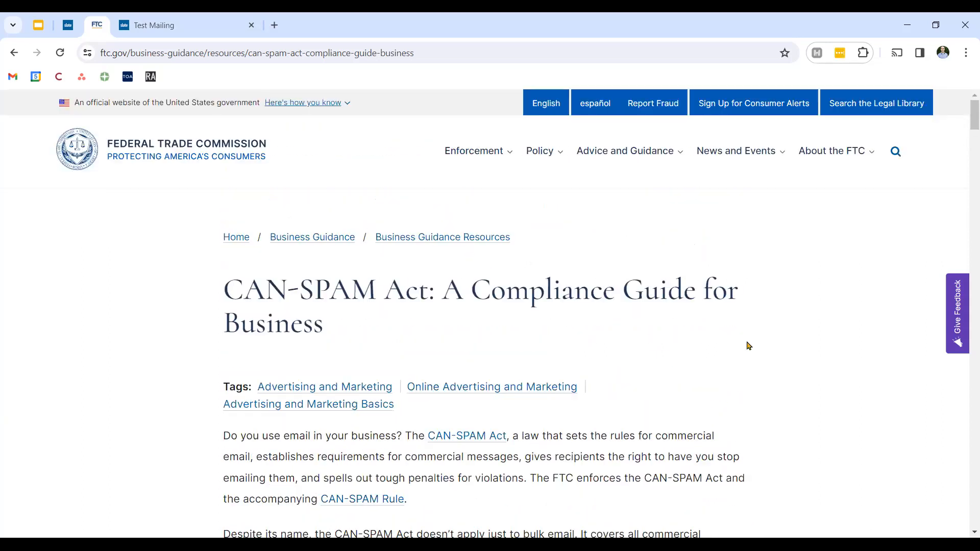
Read the guide's list of main CAN-SPAM requirements, highlighting the heading of the rule on telling recipients where you're located.
scroll(807, 340, "down", 14)
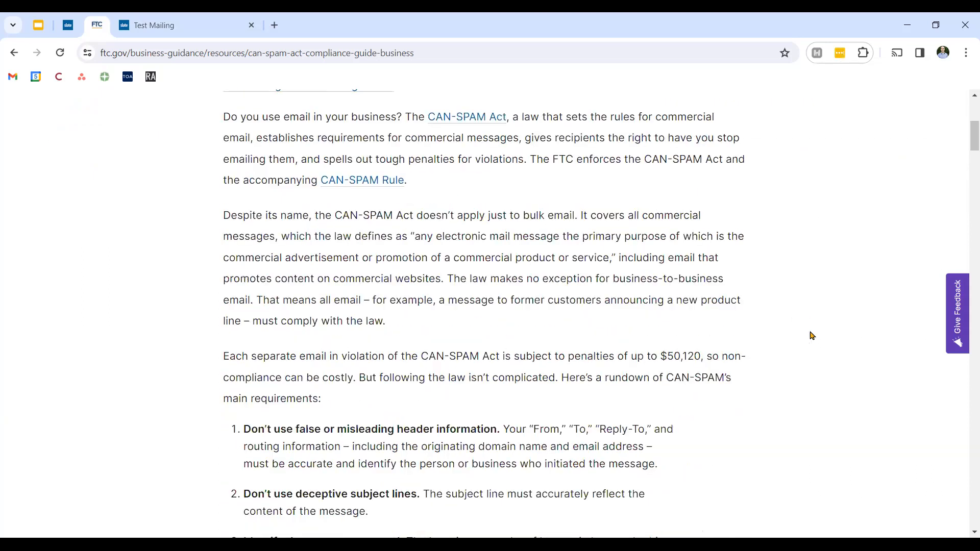
scroll(812, 332, "down", 2)
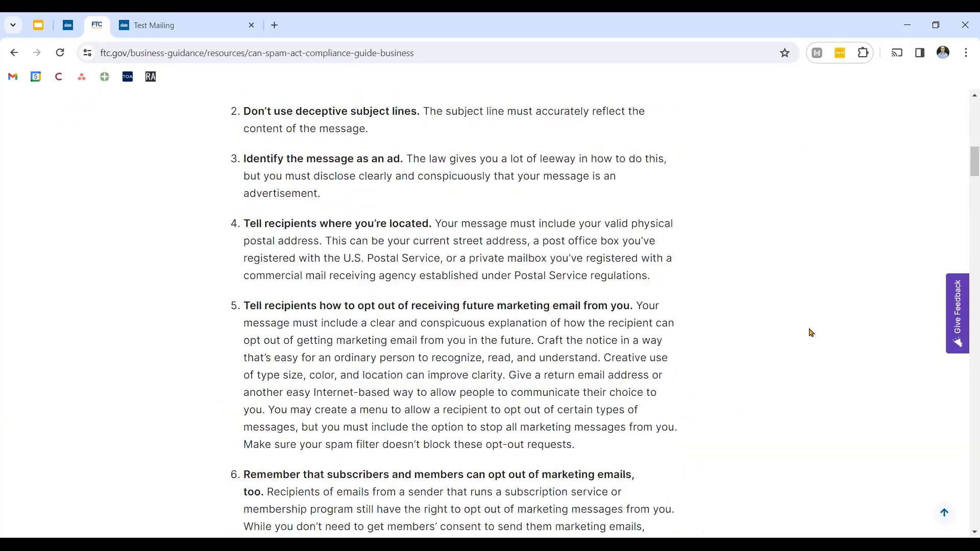
scroll(811, 330, "up", 4)
scroll(813, 329, "down", 1)
scroll(813, 329, "down", 1)
left_click_drag(244, 223, 432, 218)
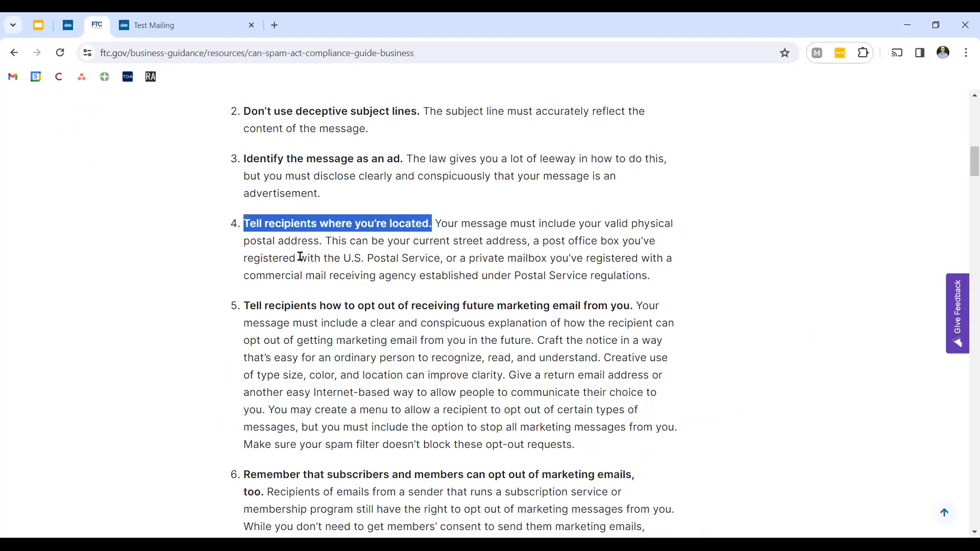
Open the Slate Demo Series message group for editing in Slate and examine its Unsubscribe Organization line and the help text below it.
left_click(68, 25)
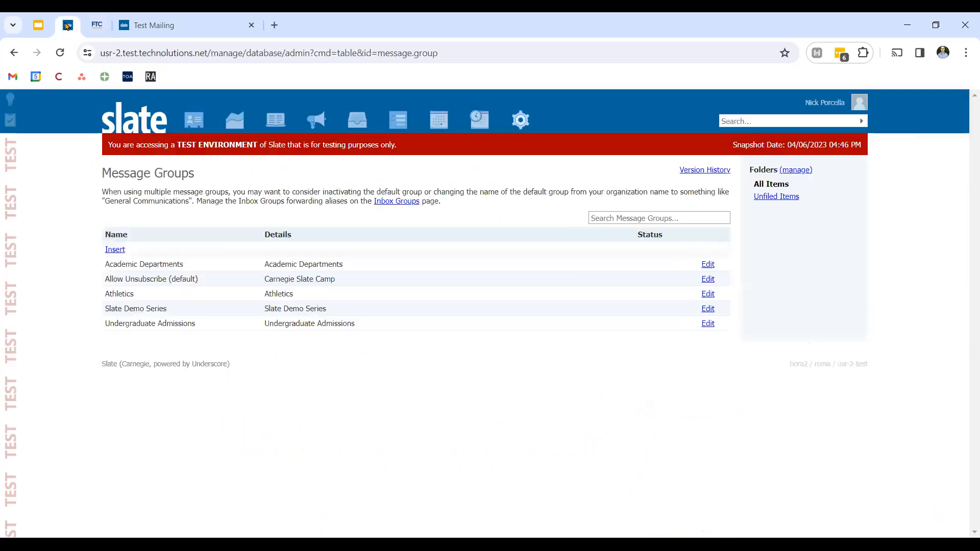
left_click(476, 310)
left_click(497, 181)
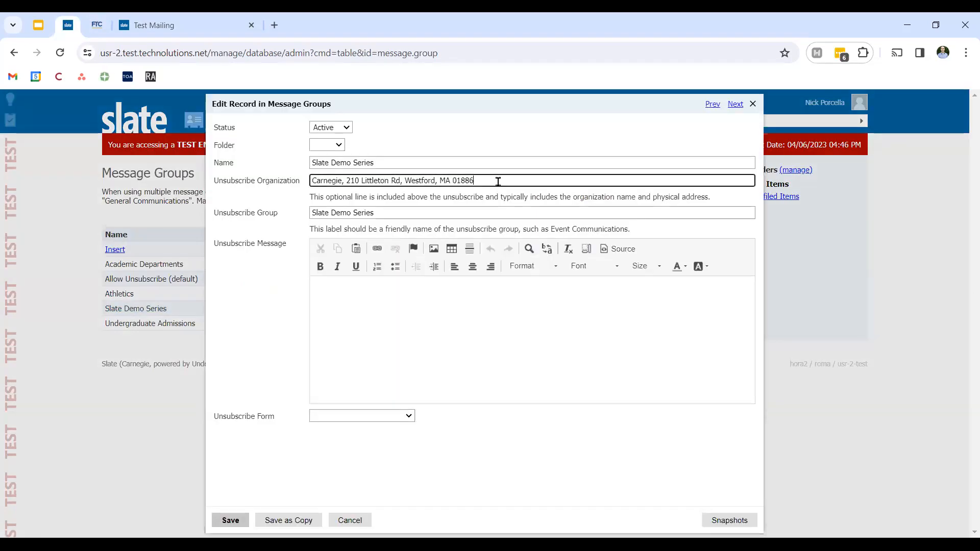
double_click(500, 197)
left_click_drag(540, 195, 560, 196)
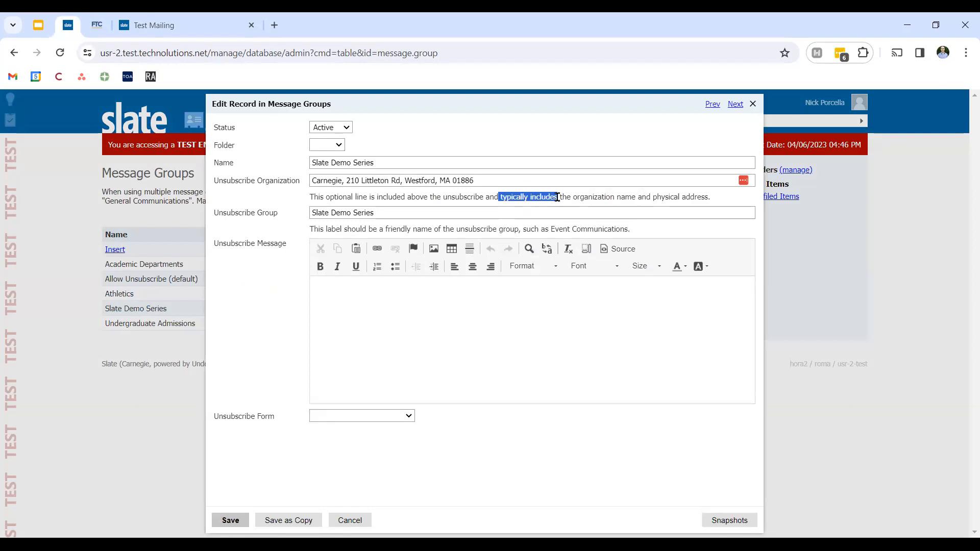
left_click(510, 179)
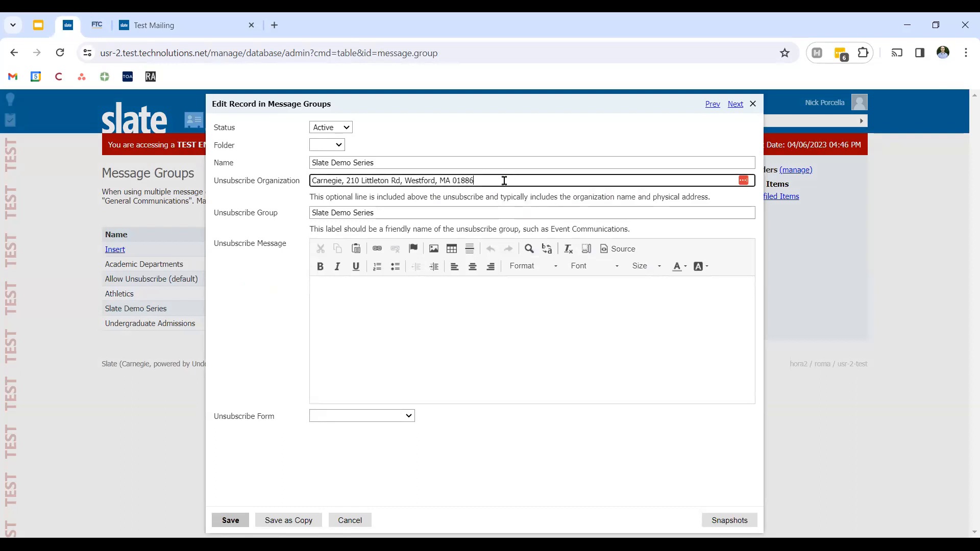
Return to the FTC guide and highlight the penalty amount per violating email and the heading of the rule on telling recipients where you're located.
left_click(96, 23)
scroll(518, 310, "up", 5)
left_click_drag(660, 292, 699, 292)
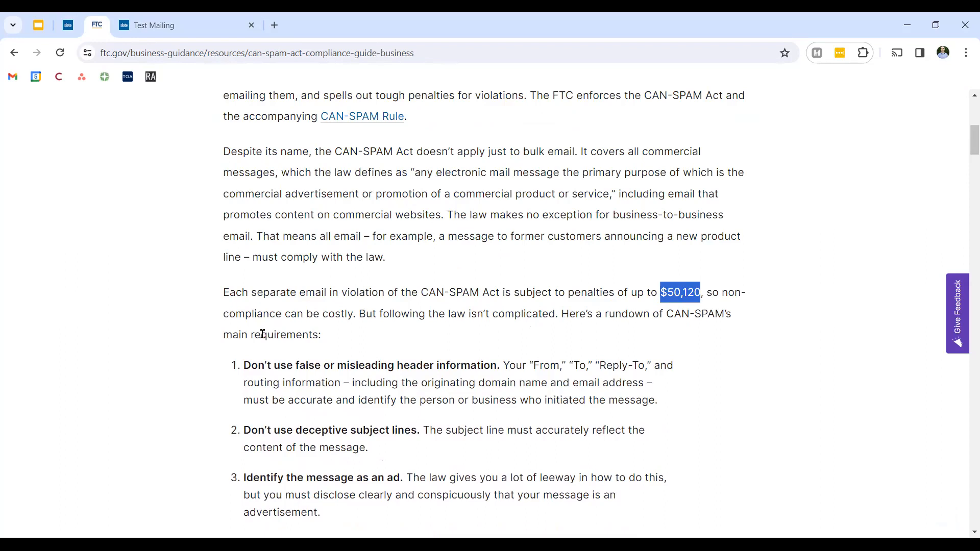
scroll(160, 340, "down", 5)
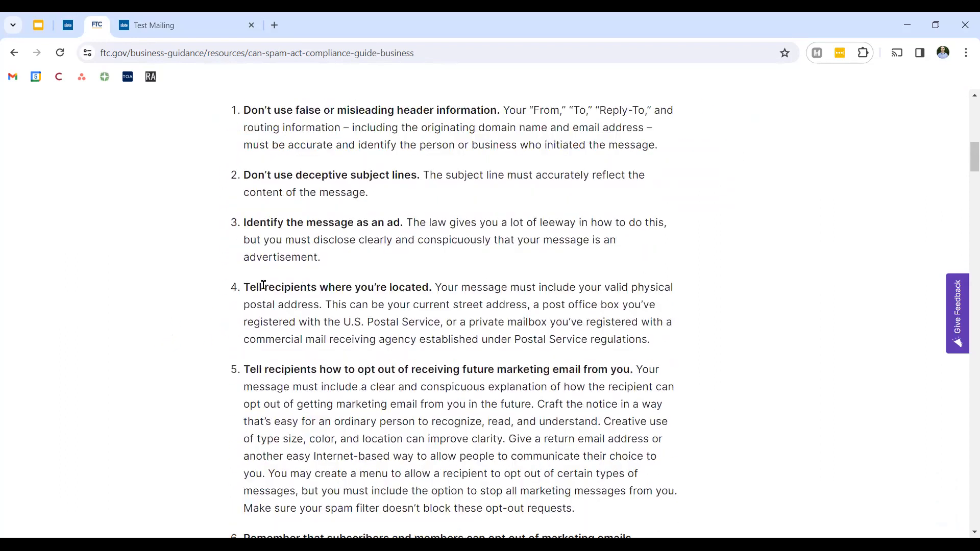
left_click_drag(244, 290, 433, 287)
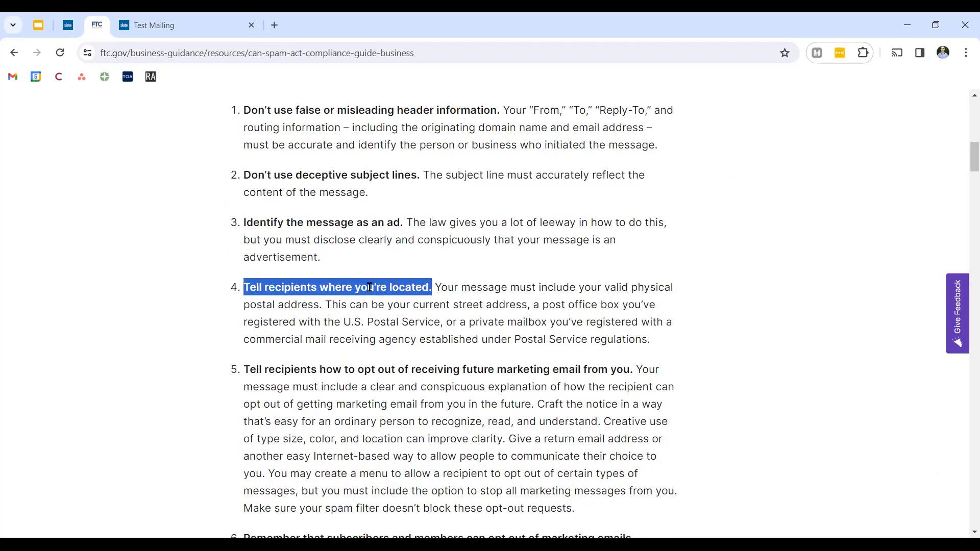
Recheck the Slate Demo Series record, and highlight the FTC guide's heading on telling recipients how to opt out of future marketing email.
scroll(179, 280, "down", 1)
left_click(67, 25)
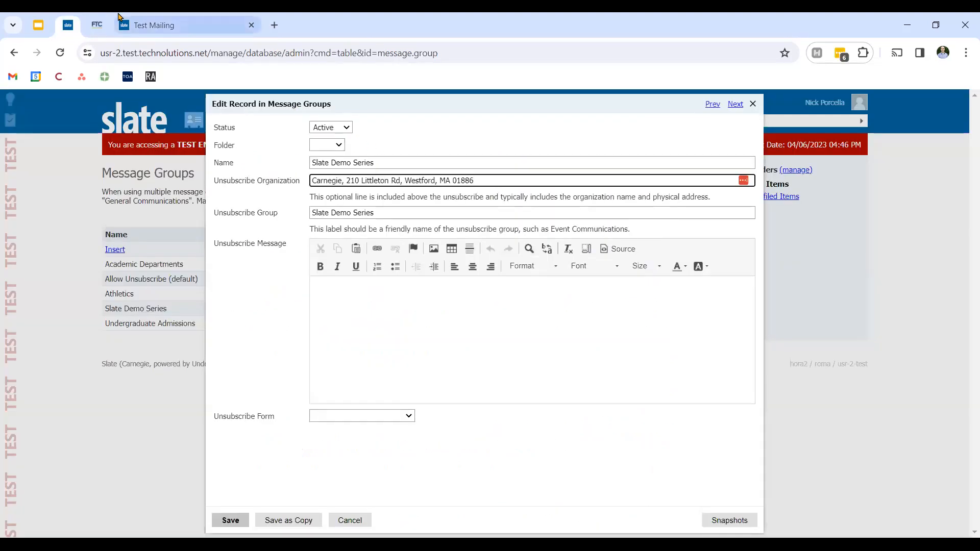
left_click(97, 25)
scroll(244, 245, "down", 2)
left_click_drag(243, 244, 633, 242)
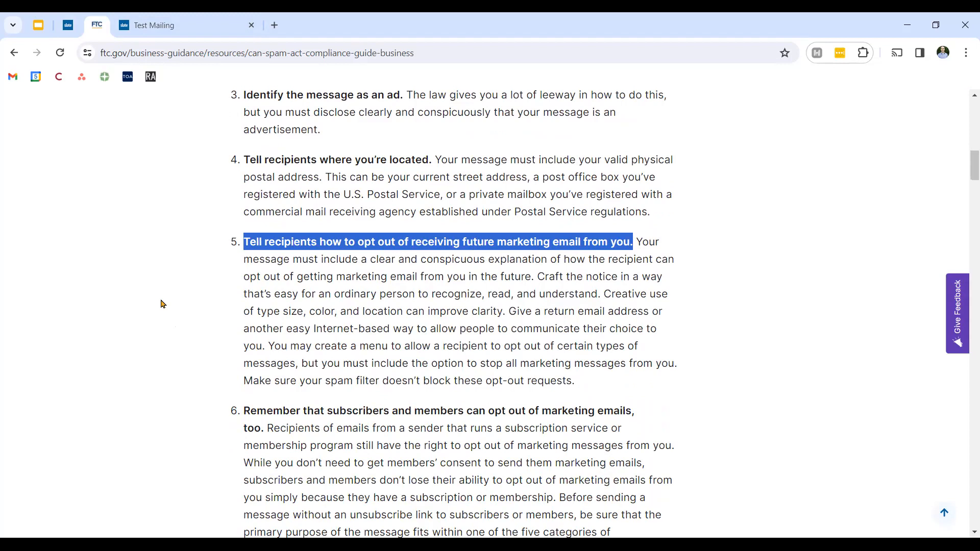
Switch to the Test Mailing preview and examine the footer's sender, organization address and unsubscribe lines.
left_click(68, 25)
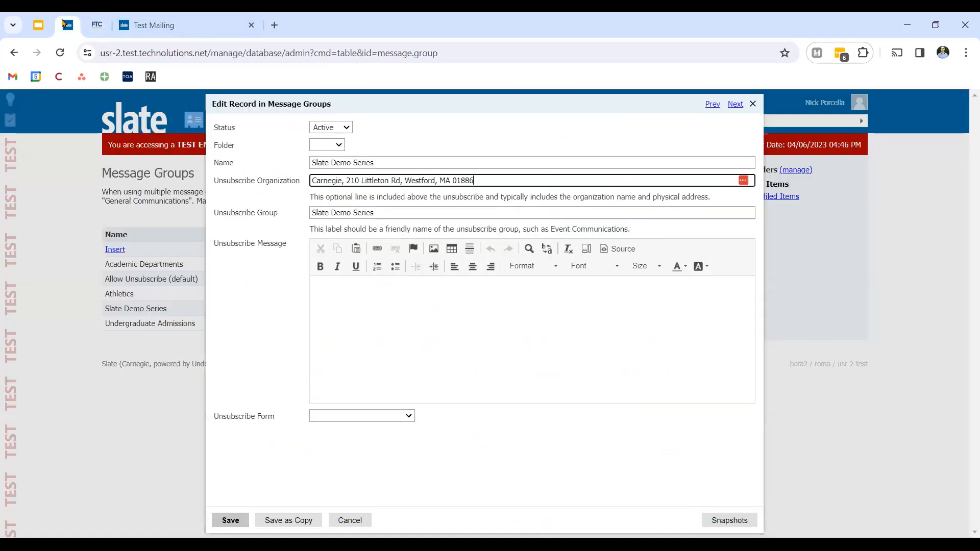
left_click(182, 21)
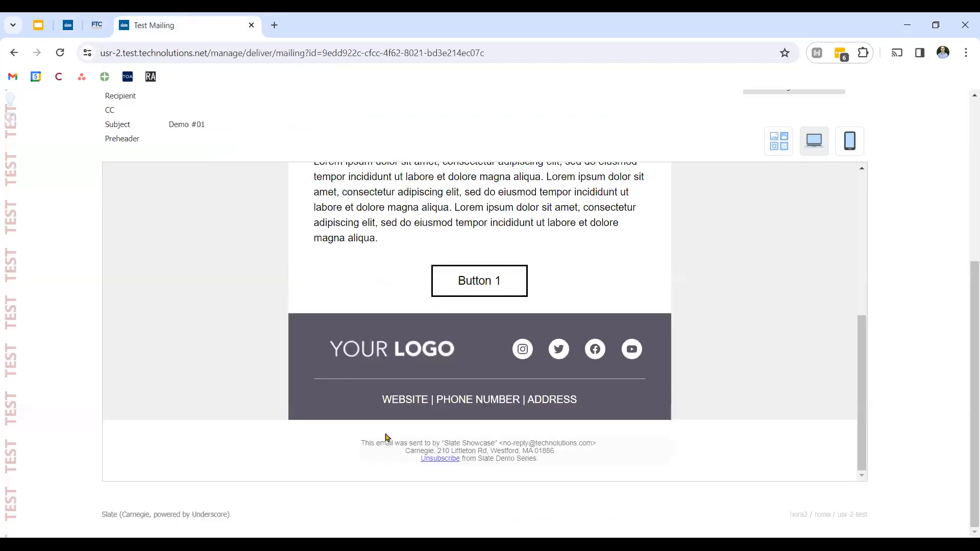
left_click_drag(359, 445, 559, 462)
left_click(578, 460)
Review the beginning of the FTC compliance guide alongside the Test Mailing footer.
left_click(101, 25)
key("Home")
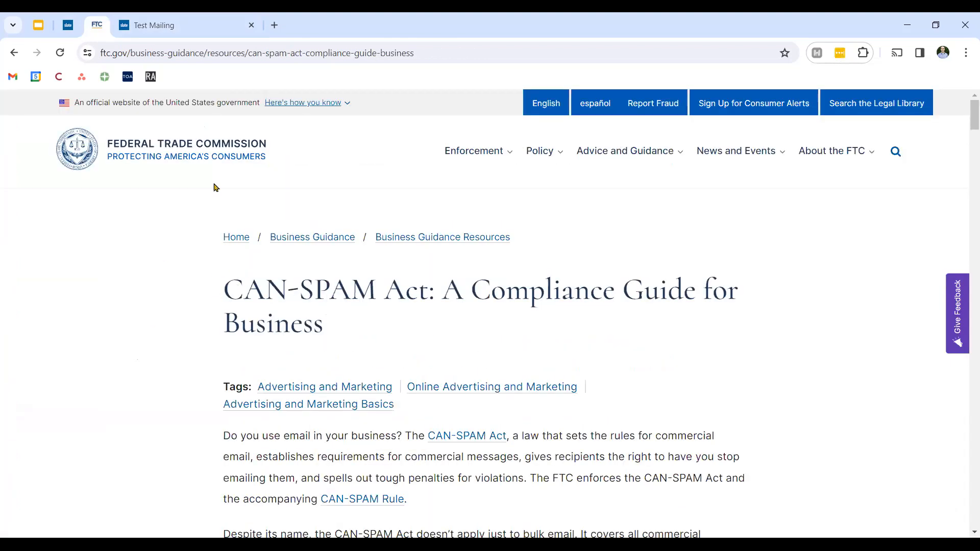
left_click(136, 25)
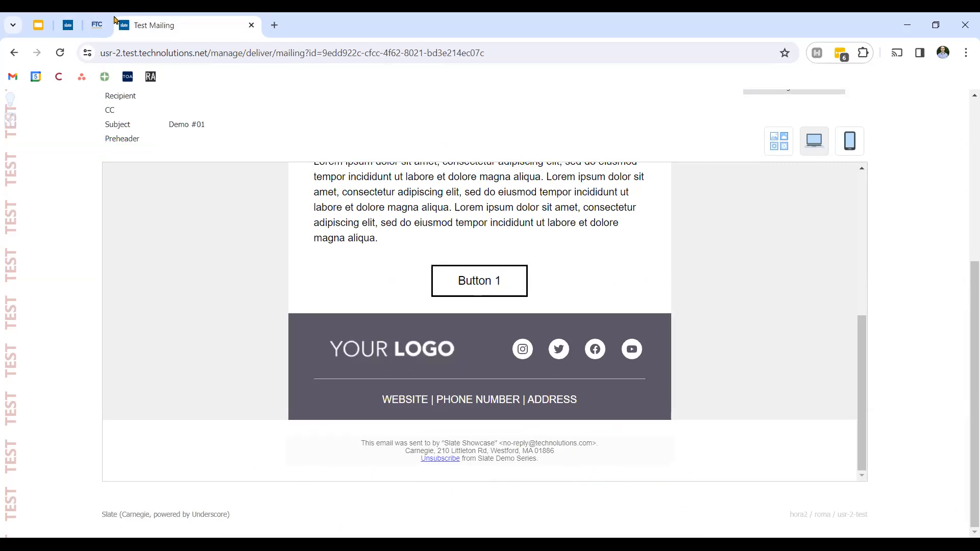
left_click(97, 25)
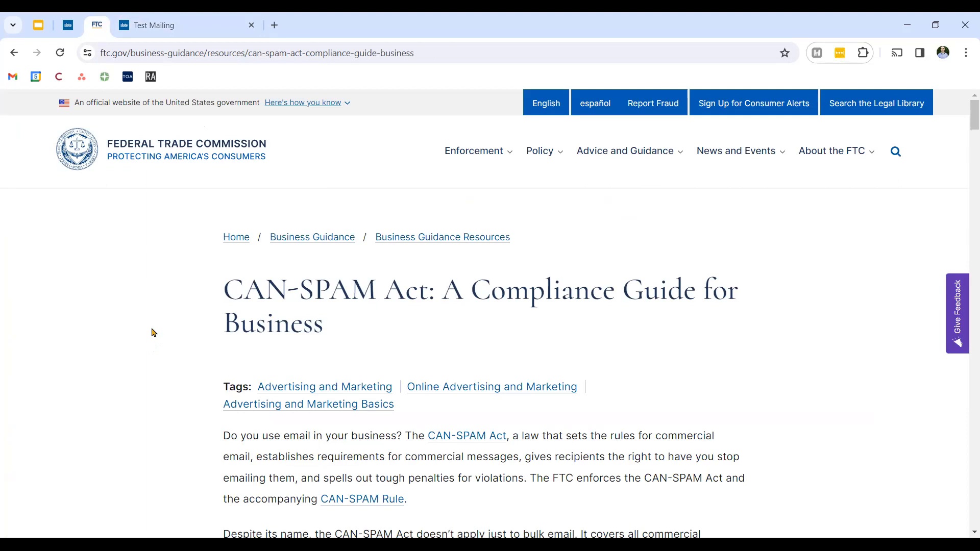
Cancel the Slate Demo Series record without saving and open the Custom Unsubscribe Form in the form editor.
mouse_move(36, 22)
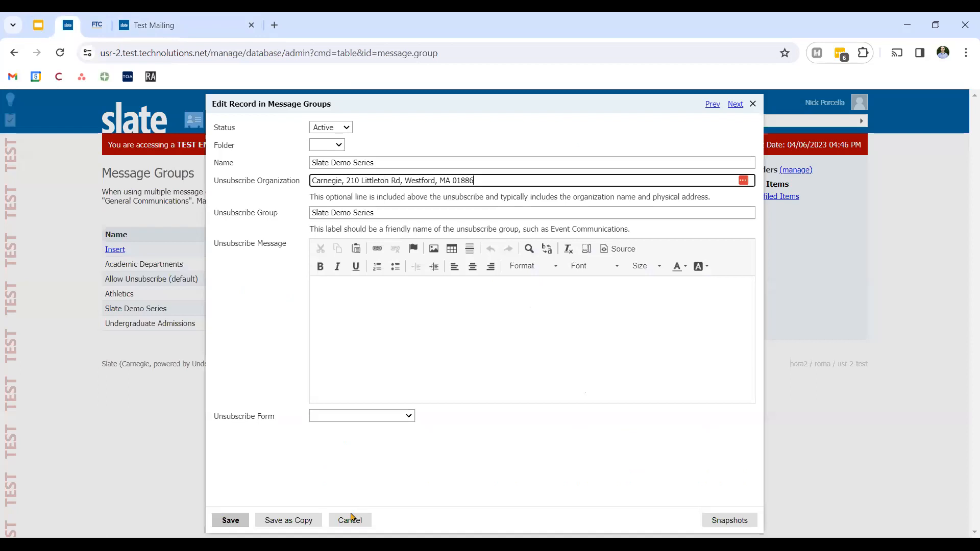
left_click(352, 519)
mouse_move(411, 118)
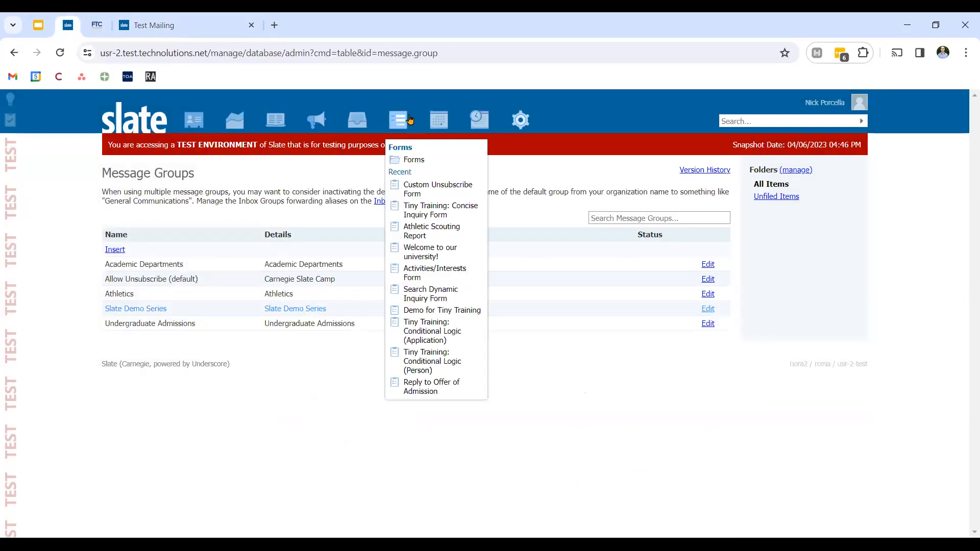
left_click(444, 193)
left_click(788, 252)
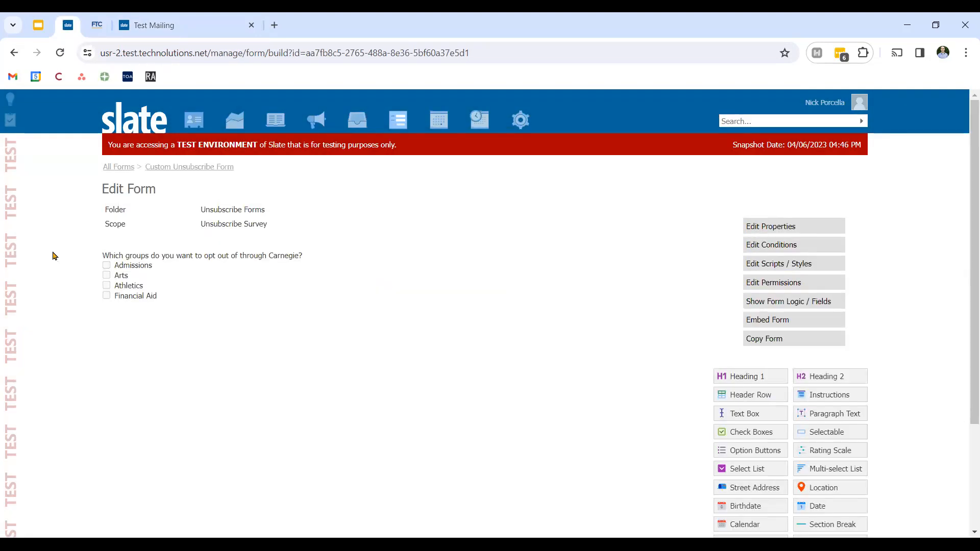
Switch to the Message Groups presentation in Google Slides and go to the closing Thank You slide.
left_click(36, 18)
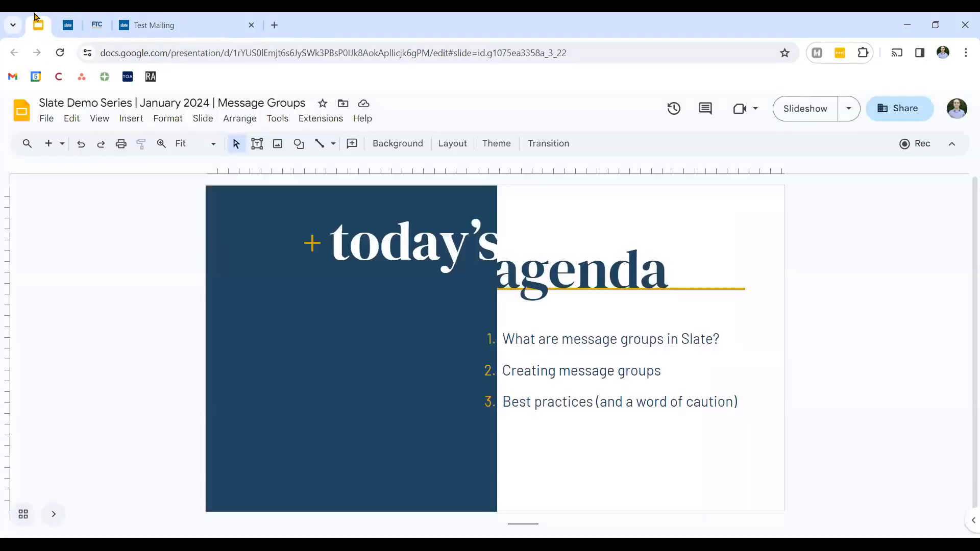
key("Down")
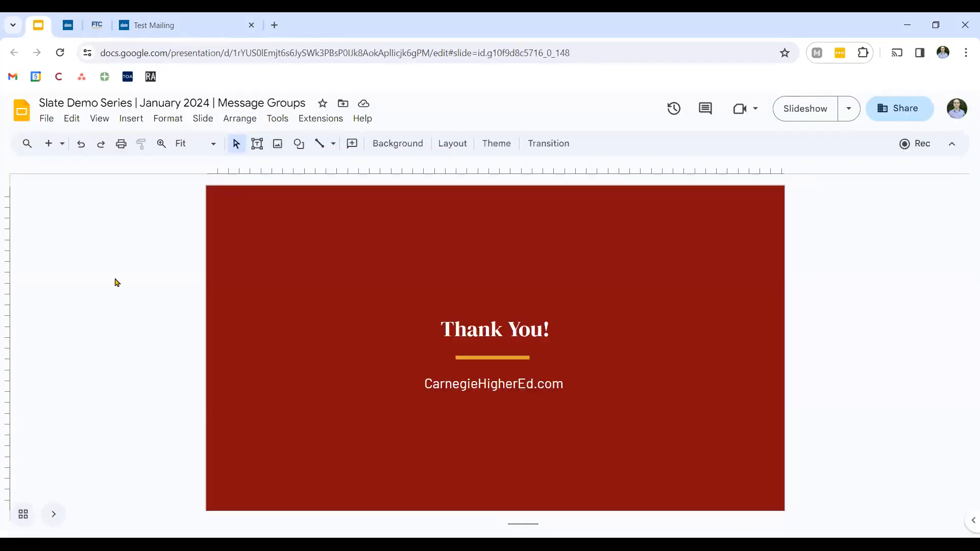